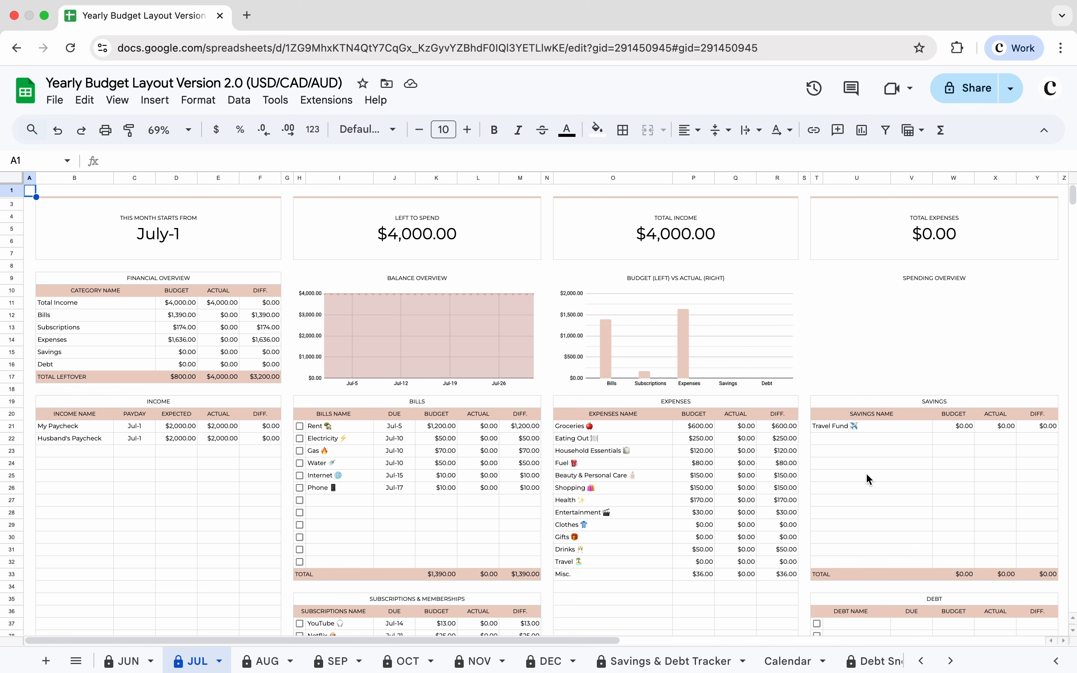
Step: Set the July Travel Fund savings budget to 500
left_click(948, 429)
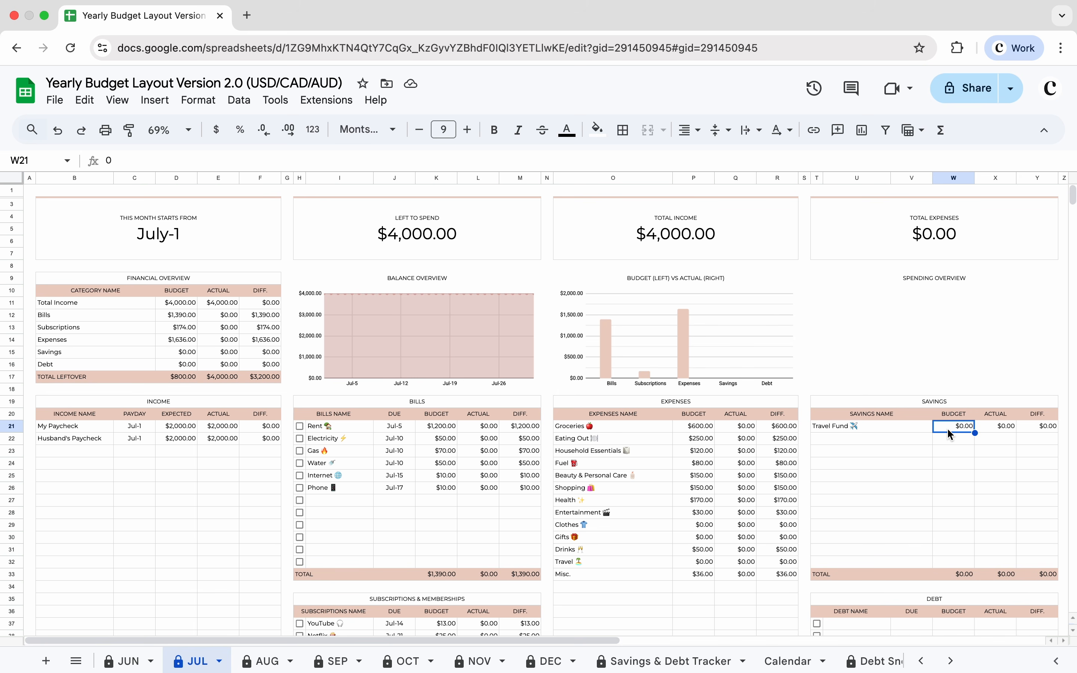
type("500")
key("Return")
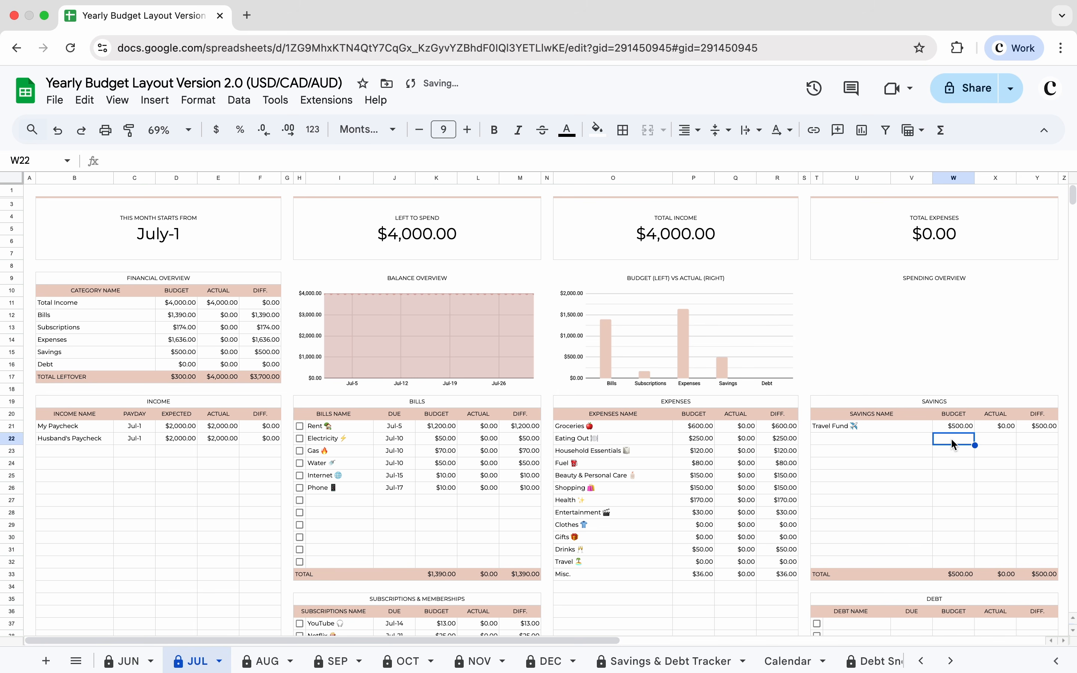
Step: Add a transactions tracker entry dated Jul-1 with an amount of 500
left_click_drag(1072, 198, 1073, 208)
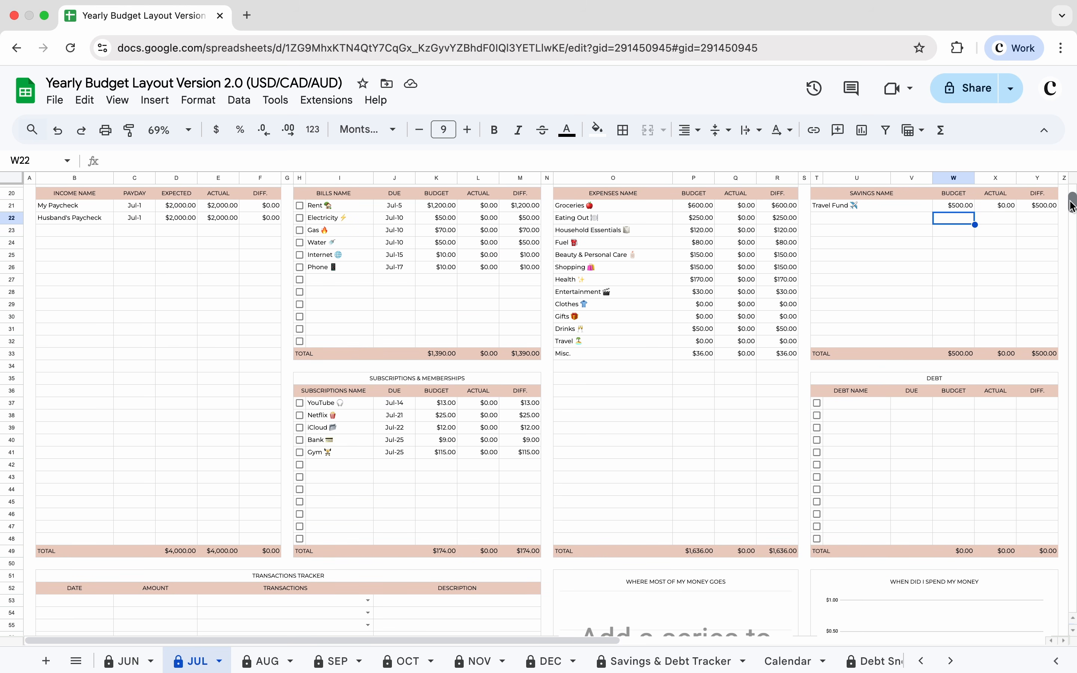
left_click(77, 606)
double_click(77, 606)
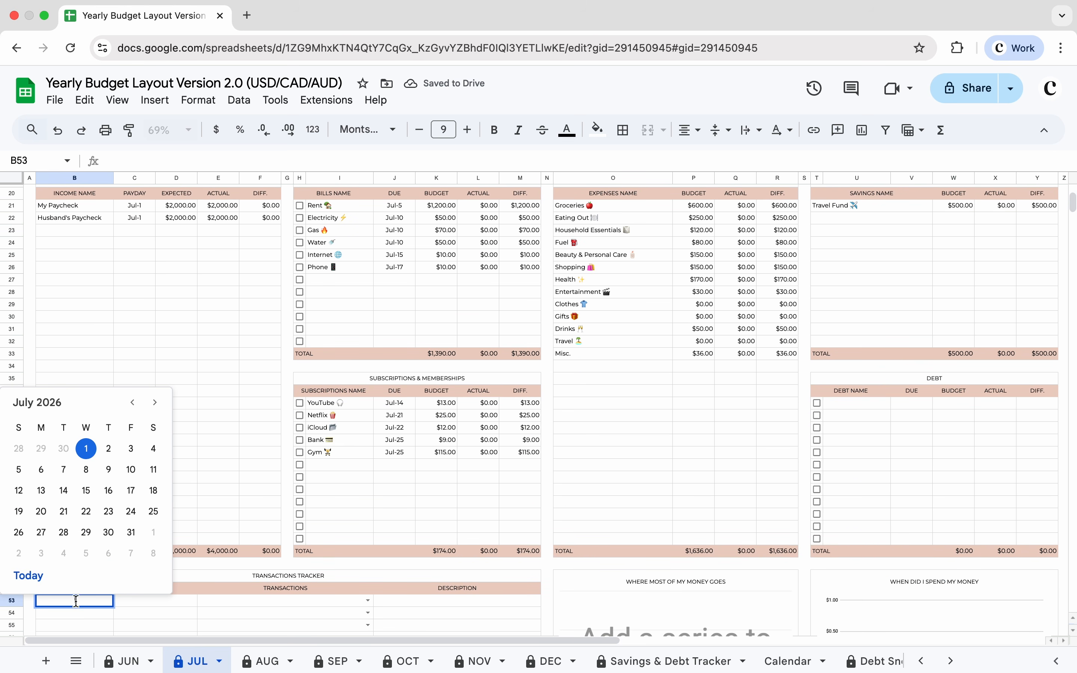
left_click(89, 447)
left_click(155, 601)
type("500")
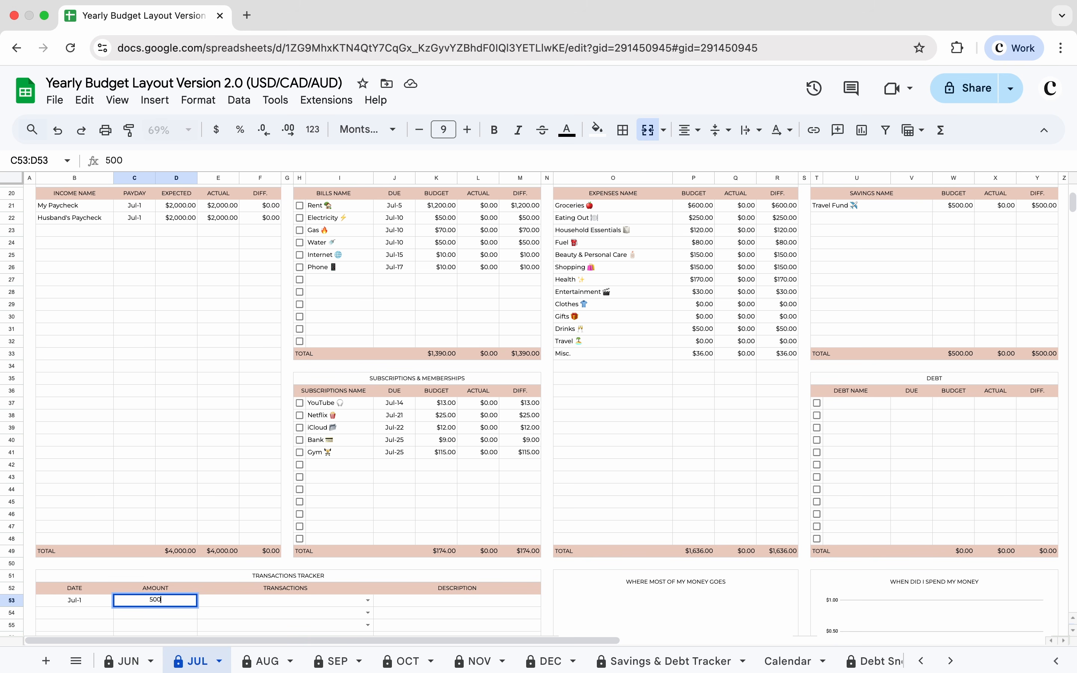
Step: Assign the entry to Travel Fund and describe it as "Deposit to Travel Fund"
left_click(368, 601)
left_click(267, 606)
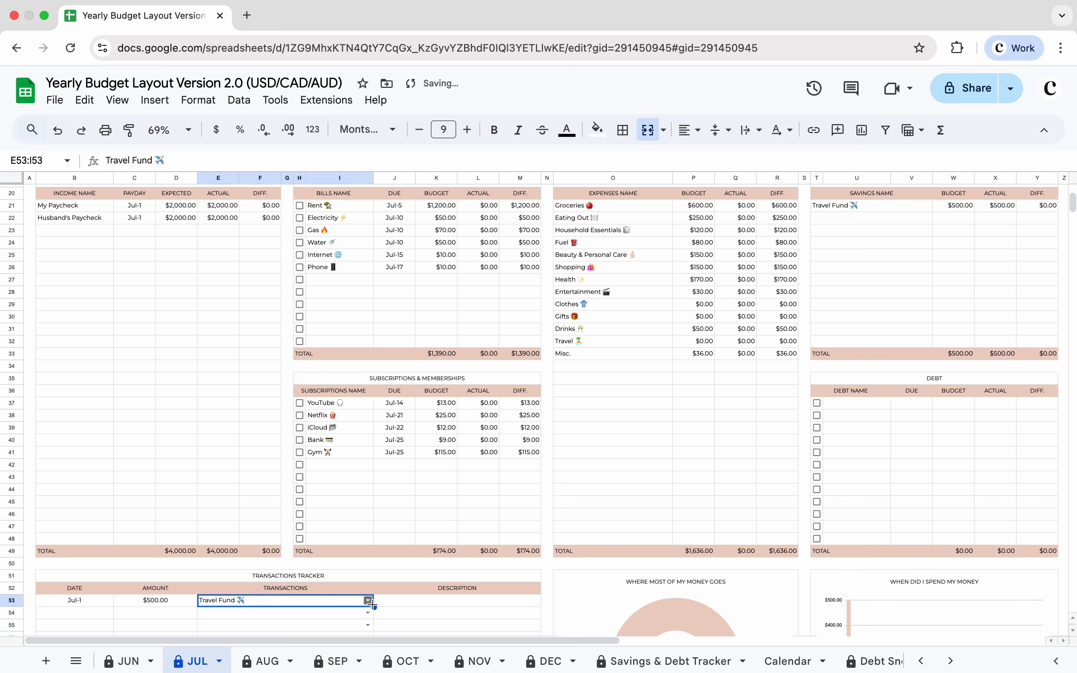
left_click(390, 602)
type("Deposit to Travel Fund")
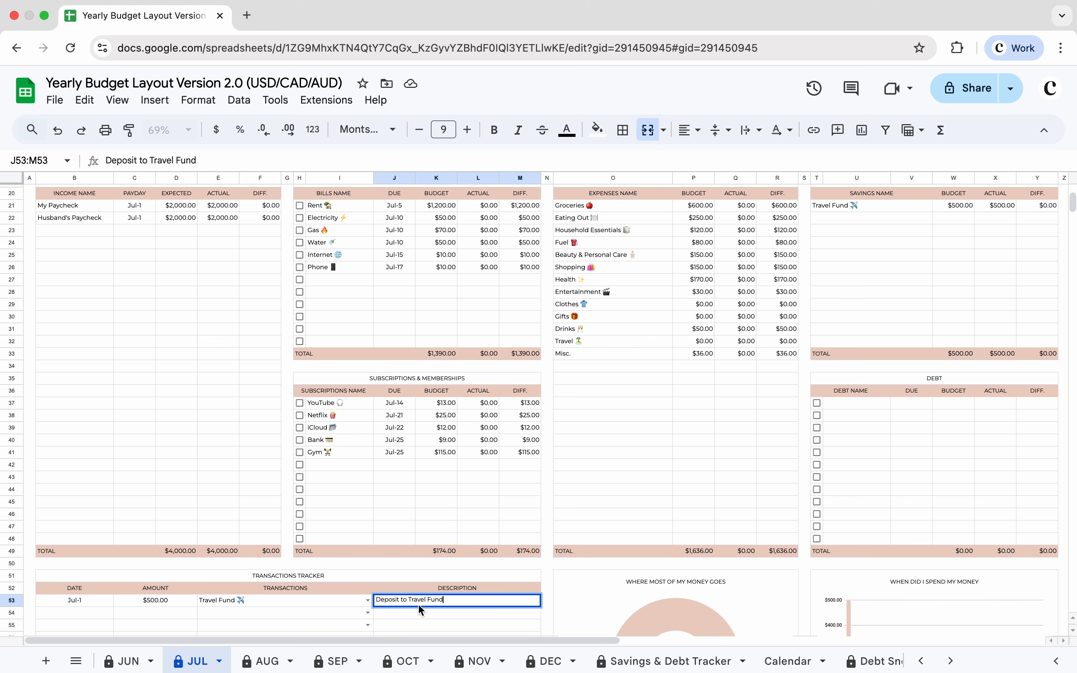
key("Return")
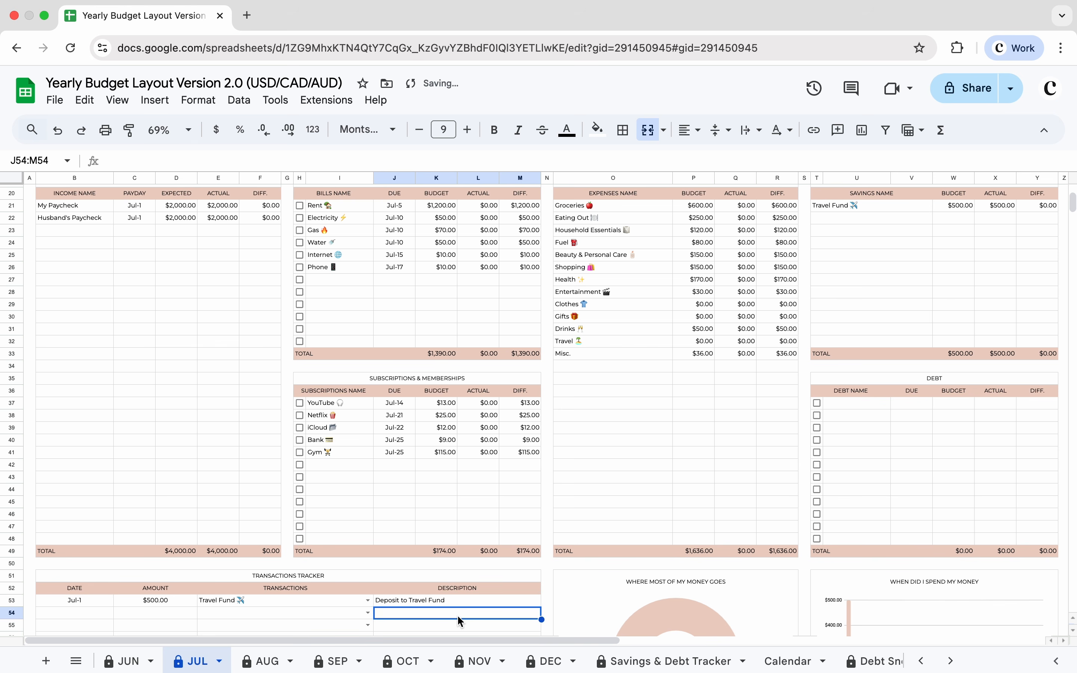
Step: Switch to the August sheet and set the Travel Fund savings budget to -500
left_click_drag(1074, 205, 1074, 198)
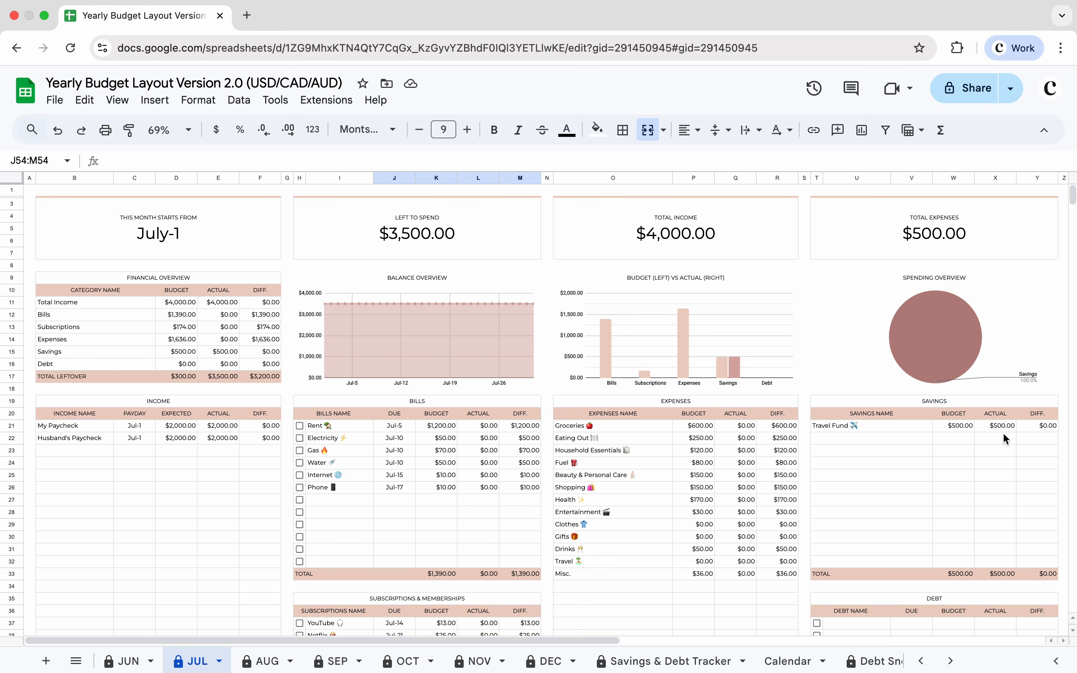
left_click(279, 664)
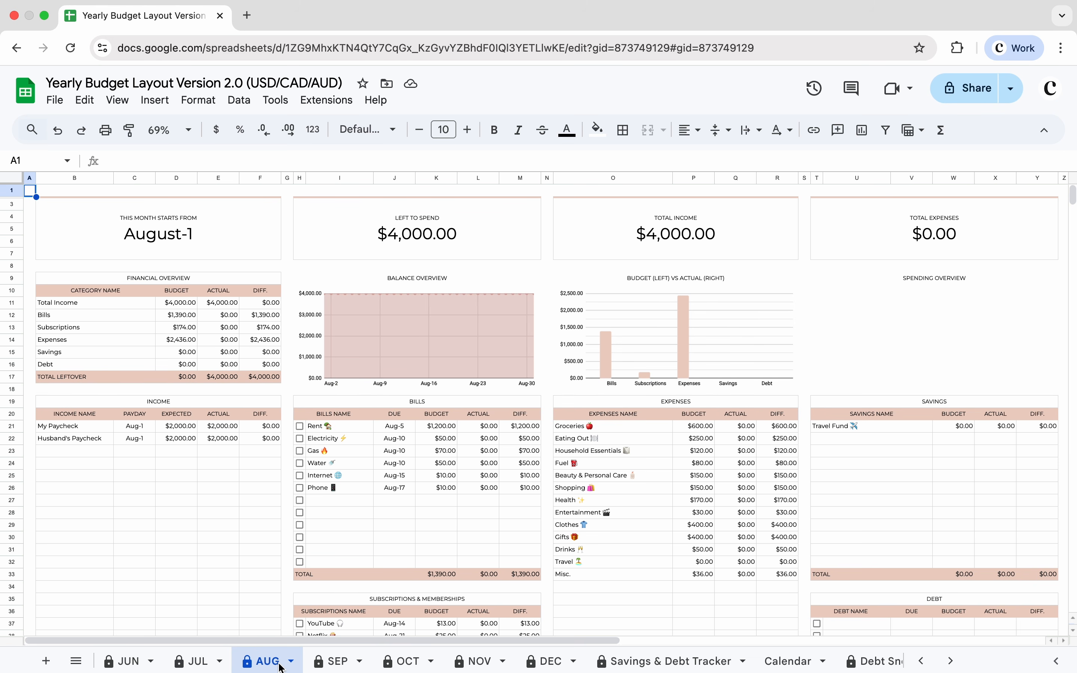
left_click(946, 426)
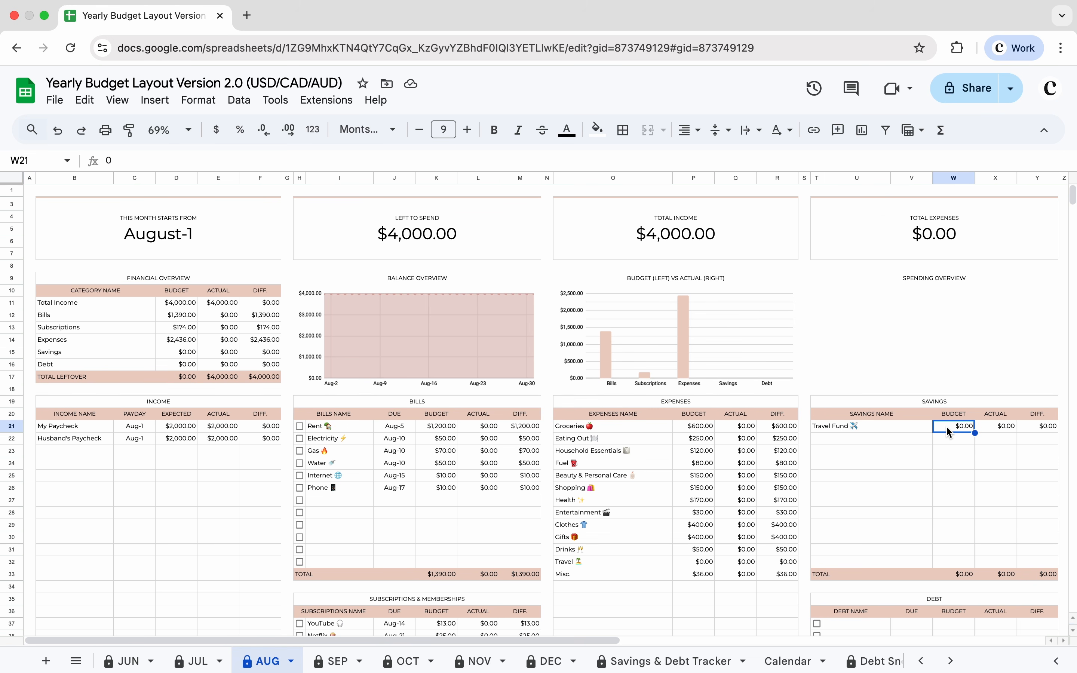
type("-500")
key("Return")
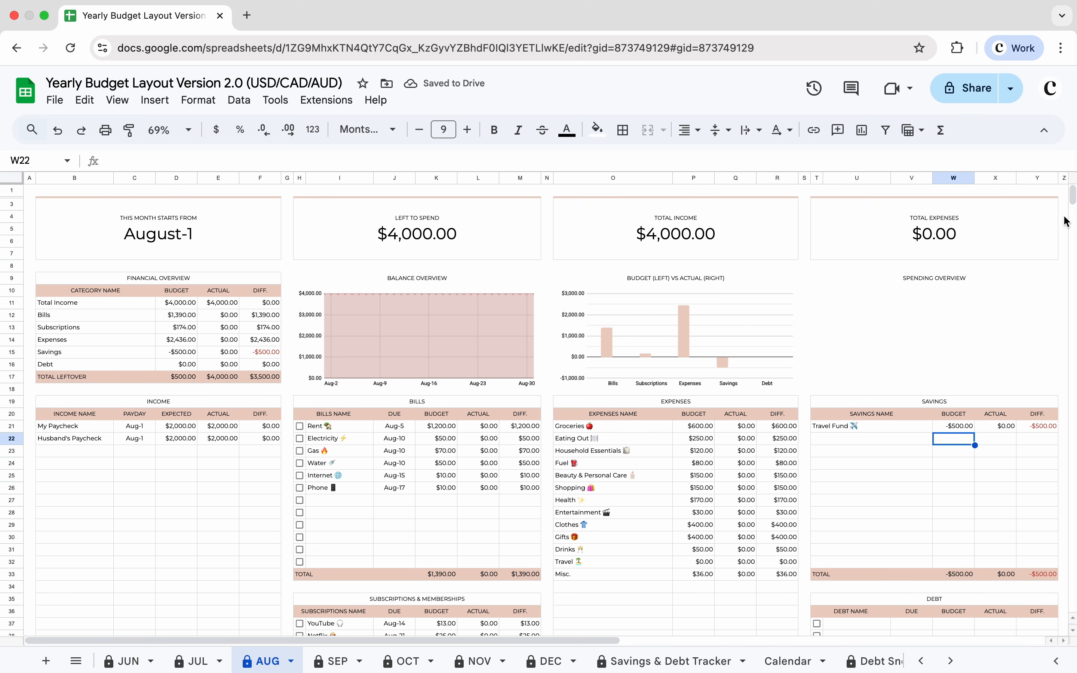
Step: Add an August transactions tracker entry dated Aug-1 with an amount of -500
left_click_drag(1071, 191, 1072, 199)
scroll(831, 274, "down", 5)
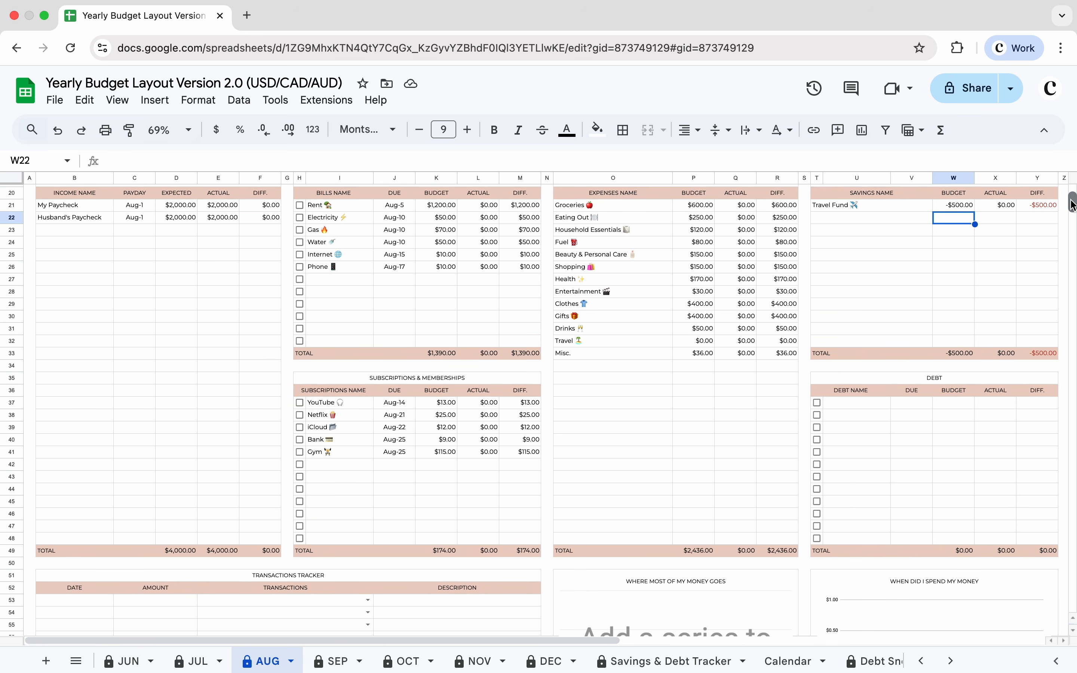
double_click(80, 597)
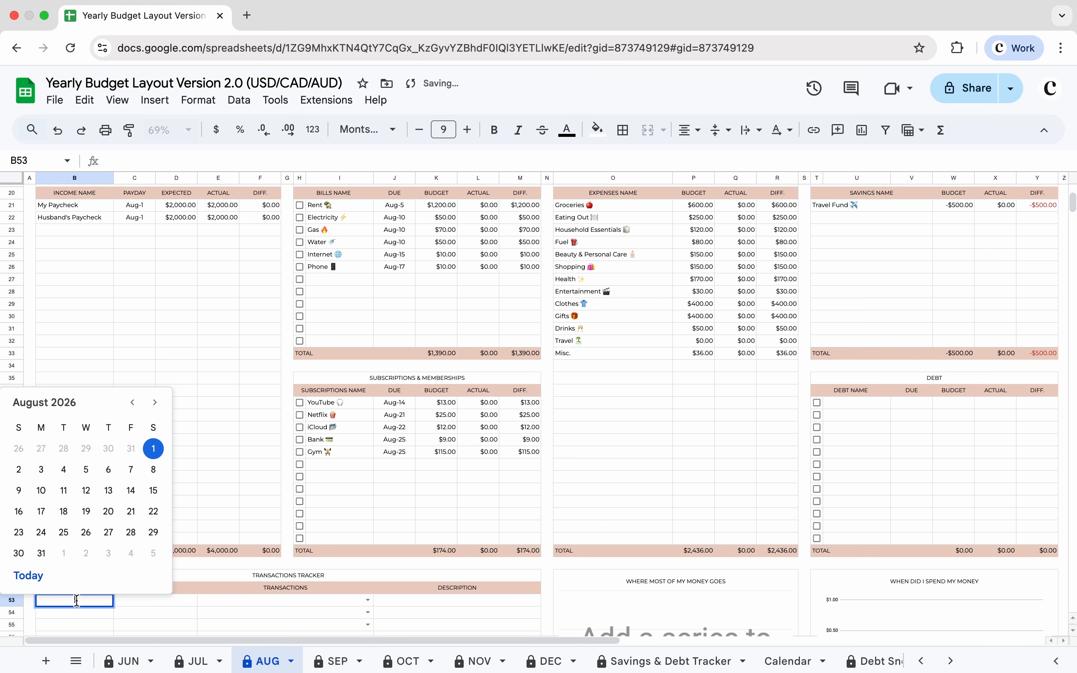
left_click(112, 467)
left_click(158, 601)
type("-500")
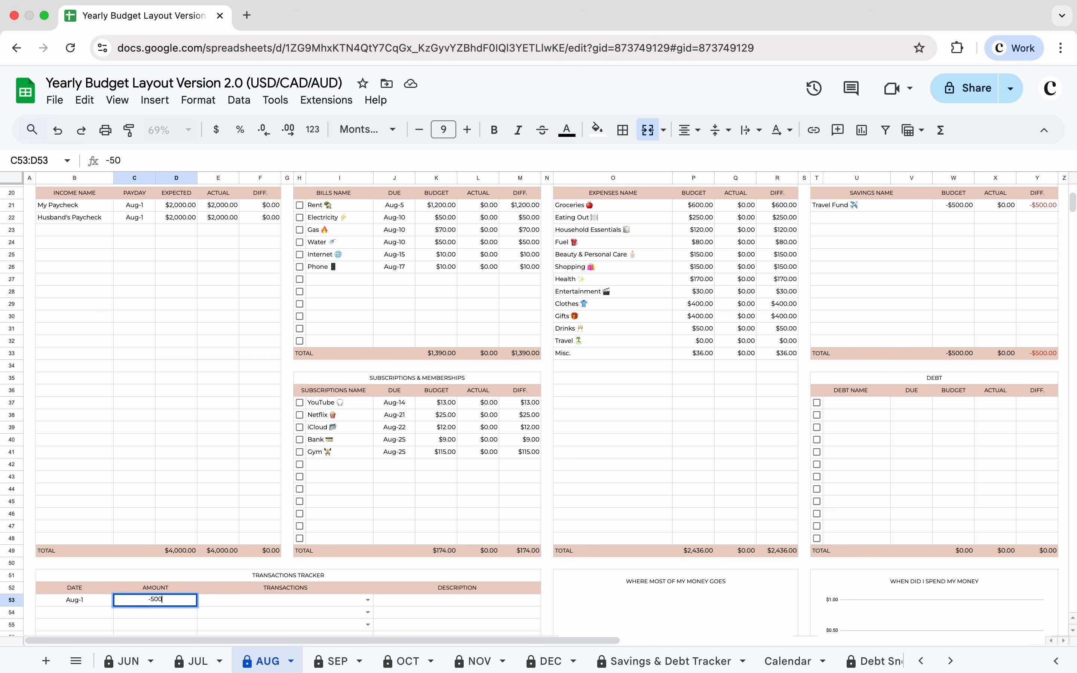
Step: Assign the entry to Travel Fund and describe it as "Withdrawal from Travel Fund"
double_click(260, 609)
left_click(279, 559)
double_click(405, 599)
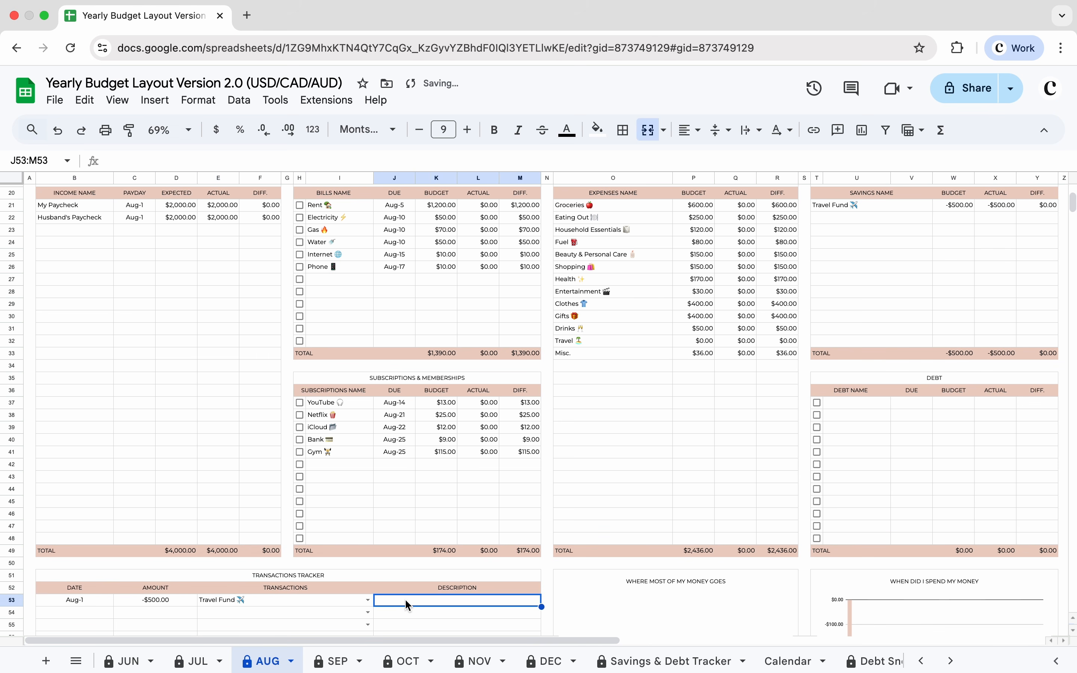
type("Withdrawal from Travel Fund")
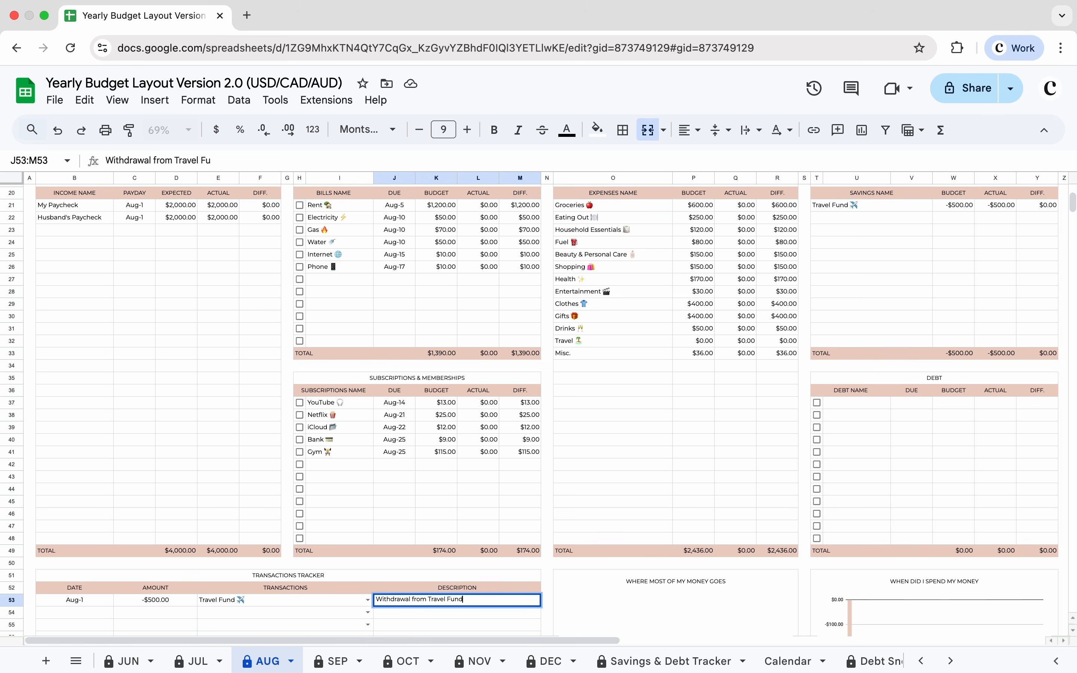
key("Return")
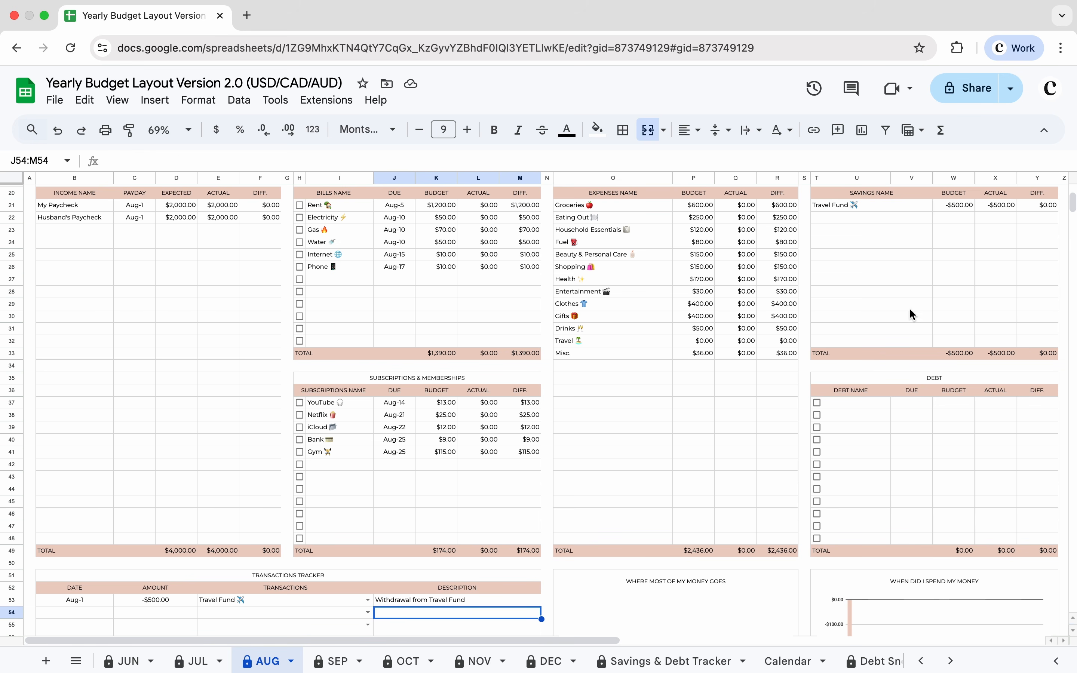
Step: Set the August Travel expense budget to 500
scroll(1062, 208, "up", 5)
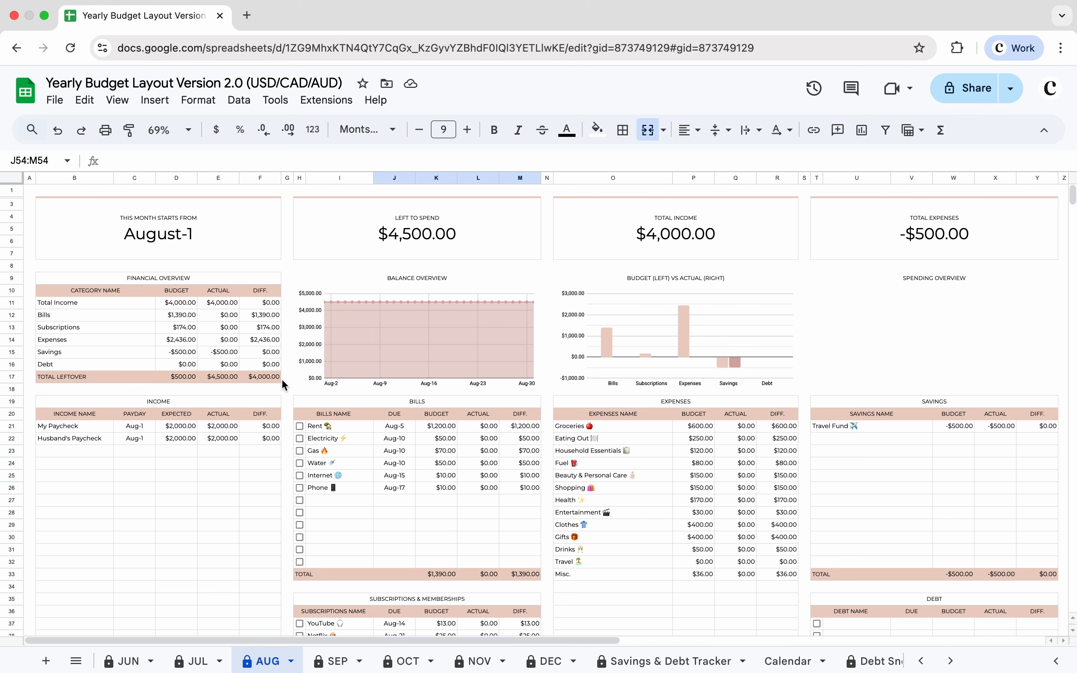
left_click(690, 564)
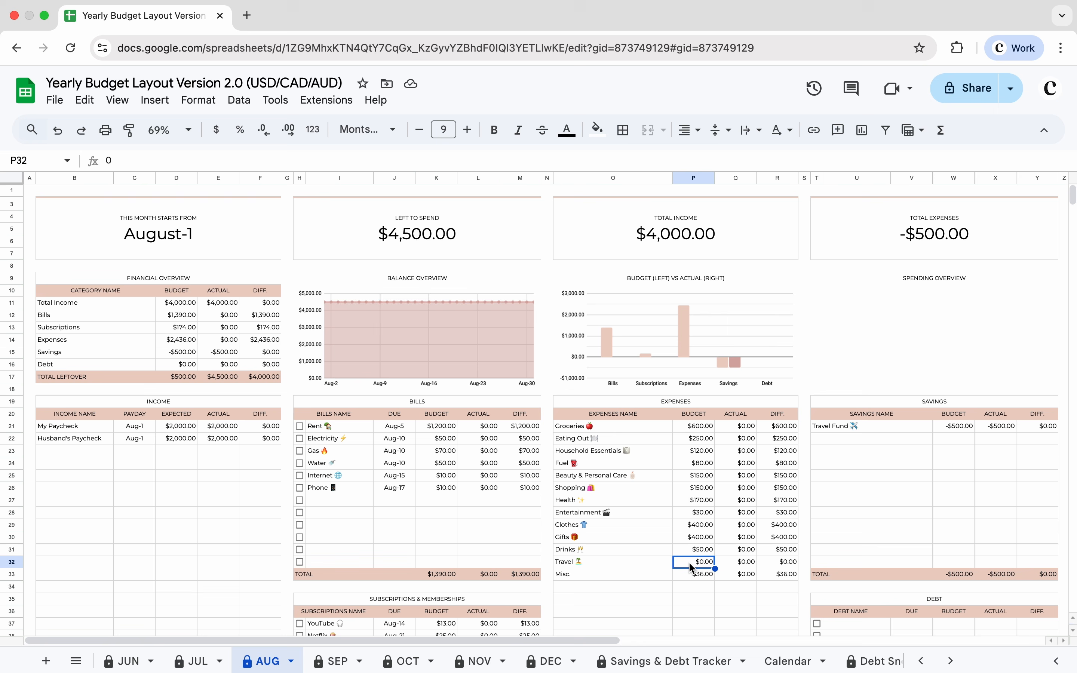
type("500")
key("Return")
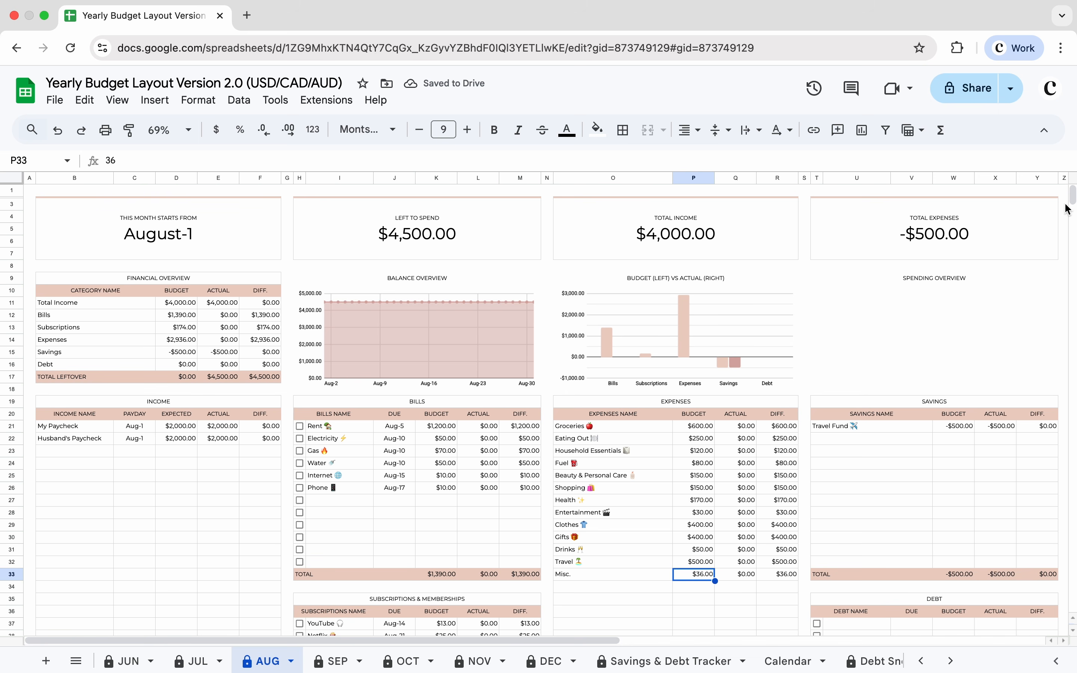
Step: Add a second August tracker entry dated Aug-1 with an amount of 500
scroll(1072, 207, "down", 5)
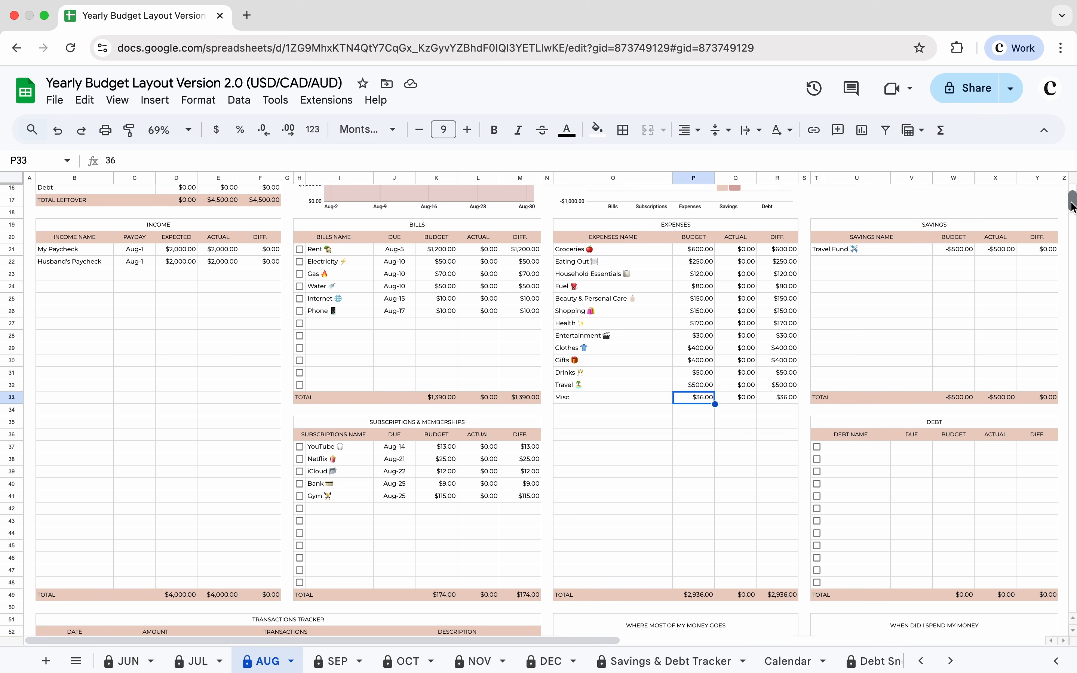
scroll(1072, 207, "down", 3)
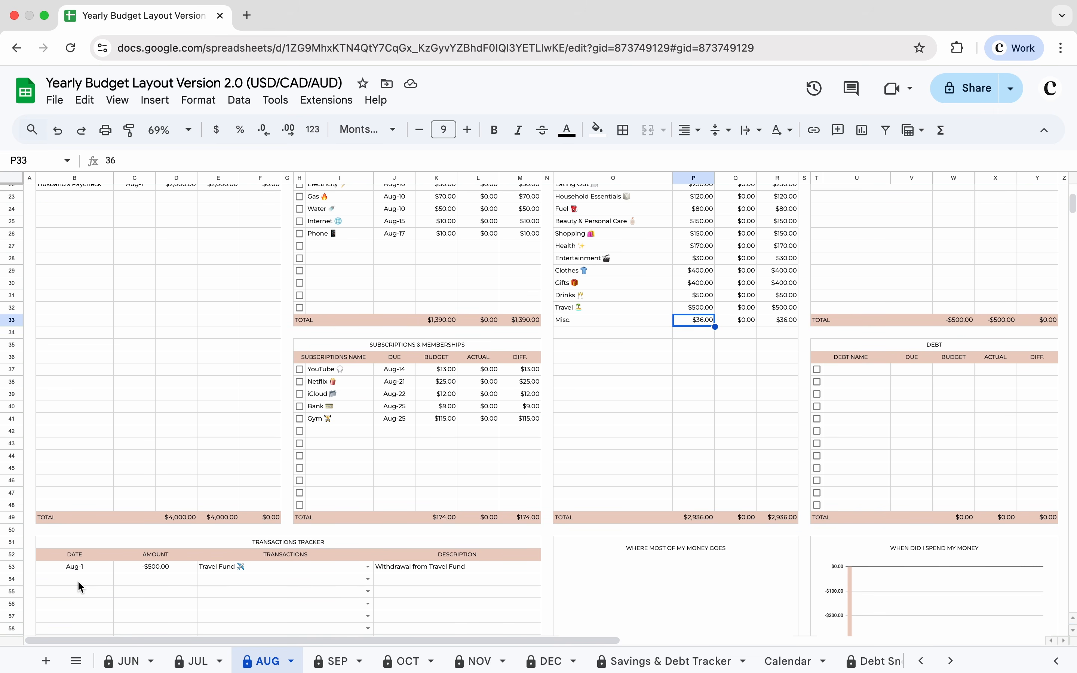
double_click(77, 581)
left_click(157, 440)
left_click(161, 580)
type("50")
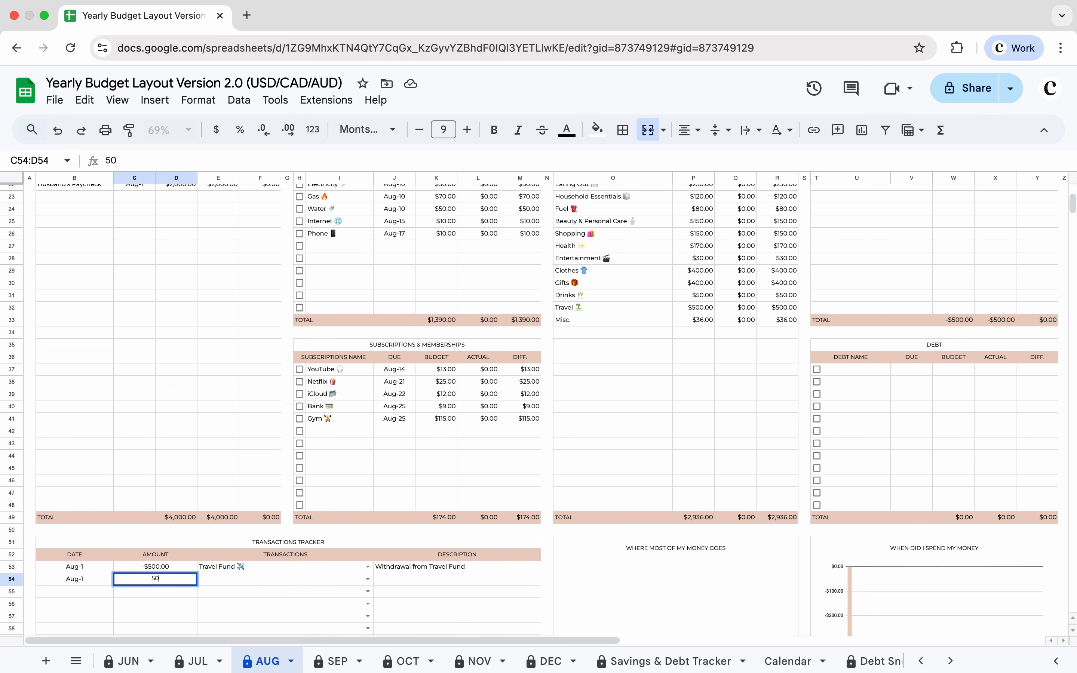
type("0")
Step: Assign the second entry to Travel and describe it as "Plane Tickets"
key("Tab")
type("trav")
left_click(257, 563)
double_click(393, 578)
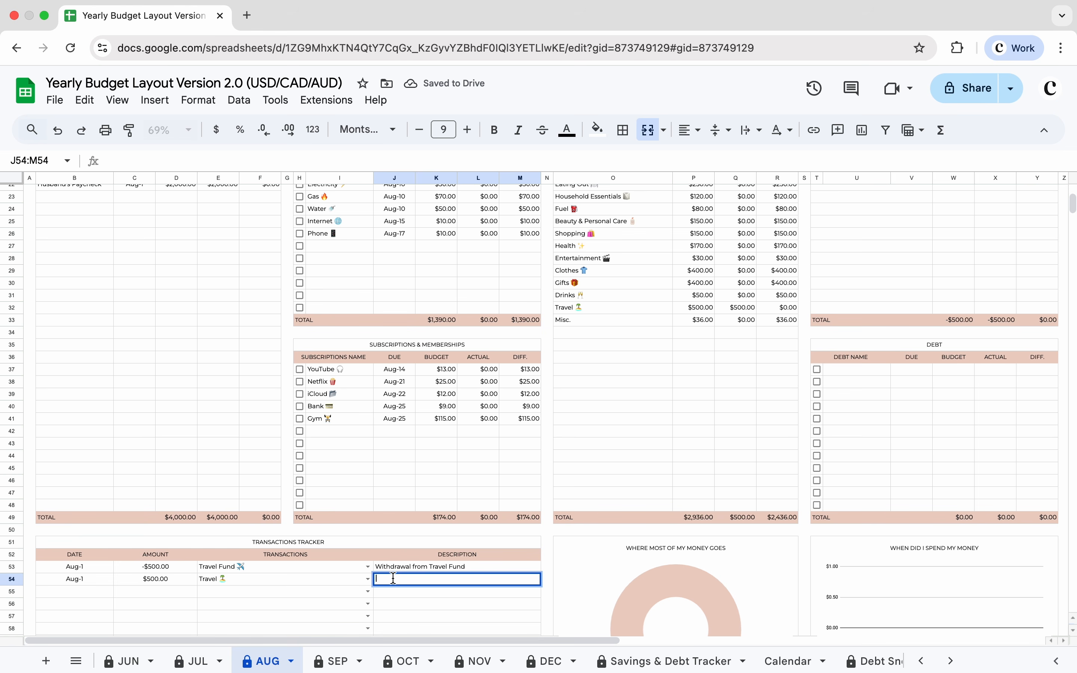
type("Plane Tickets")
left_click(404, 598)
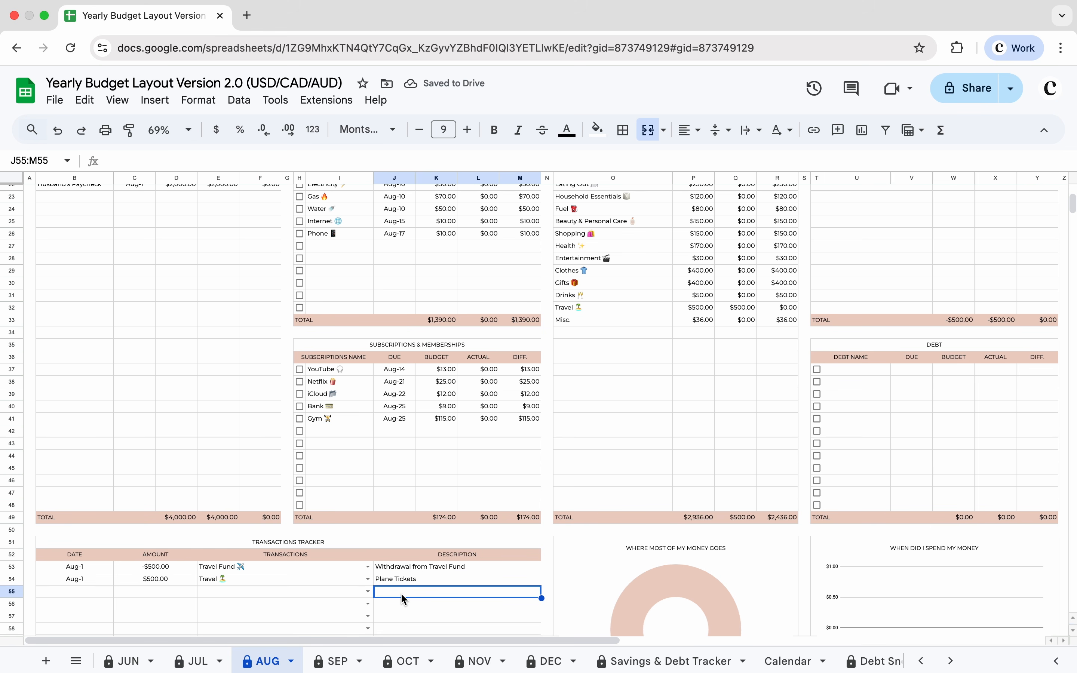
Step: Switch to the September sheet and set the Travel Fund savings budget to 800
scroll(1070, 221, "up", 10)
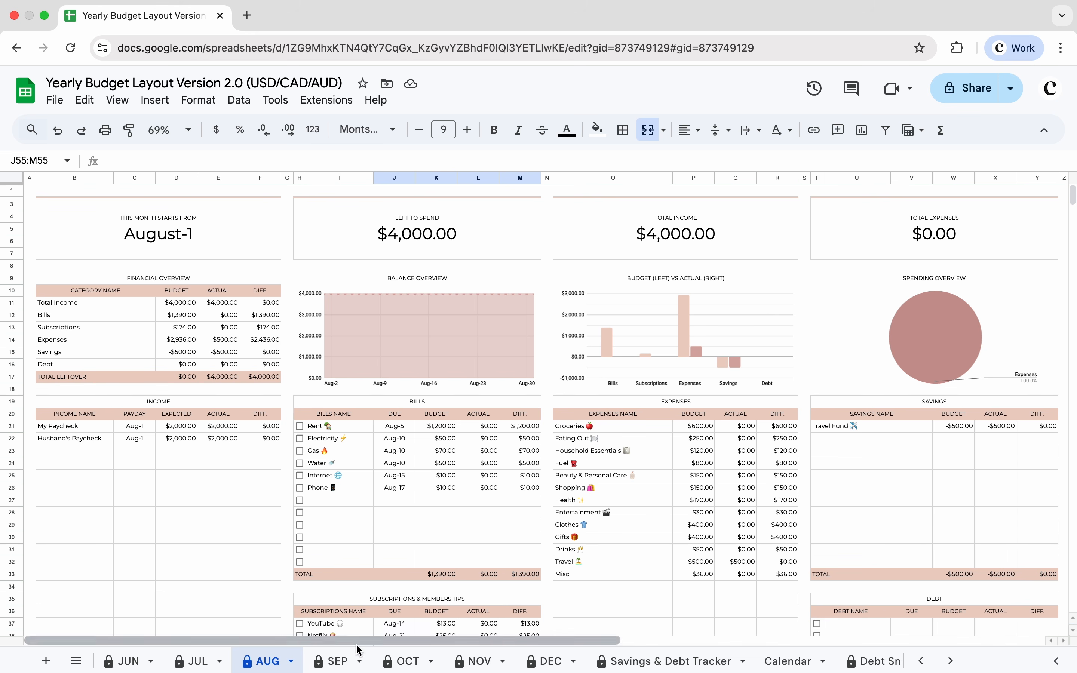
left_click(336, 661)
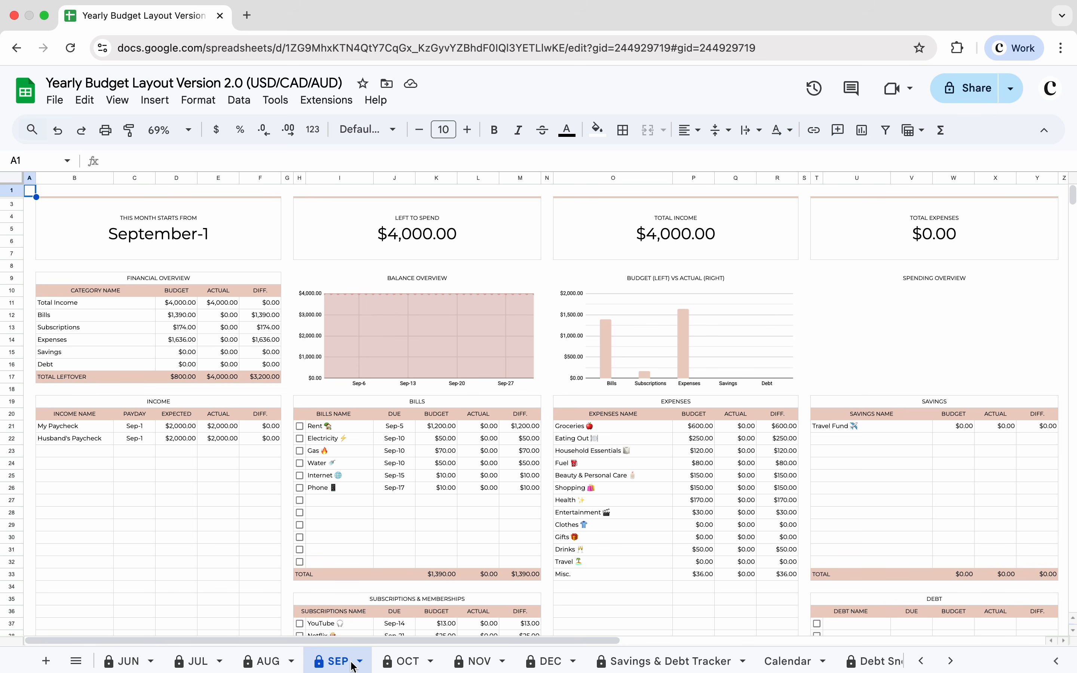
left_click(957, 425)
type("800")
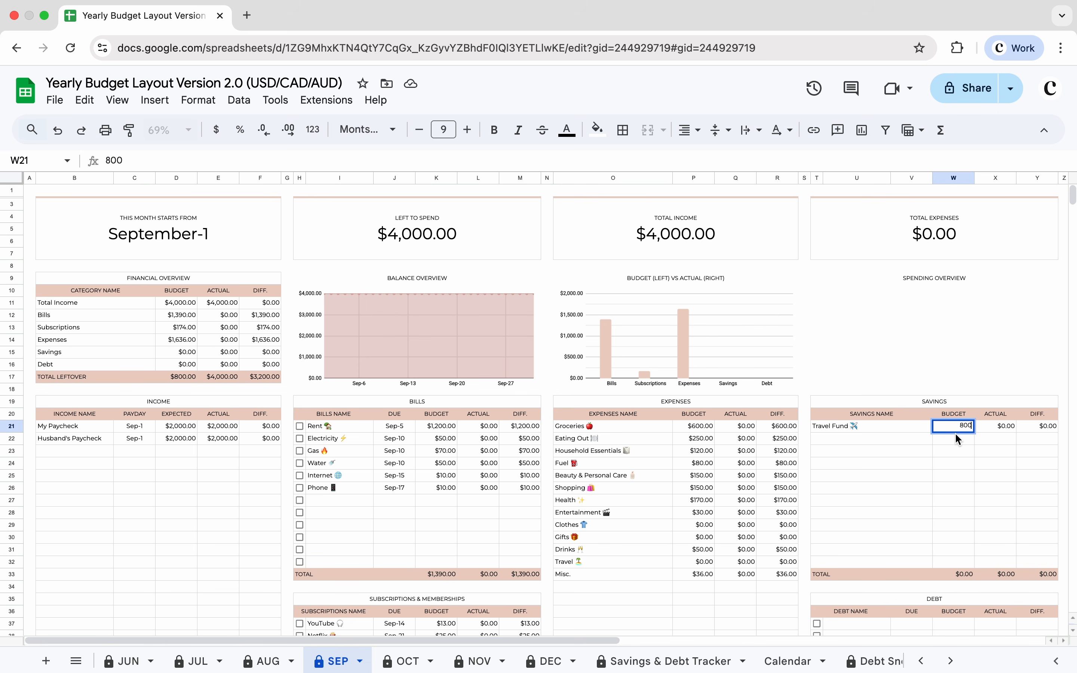
key("Return")
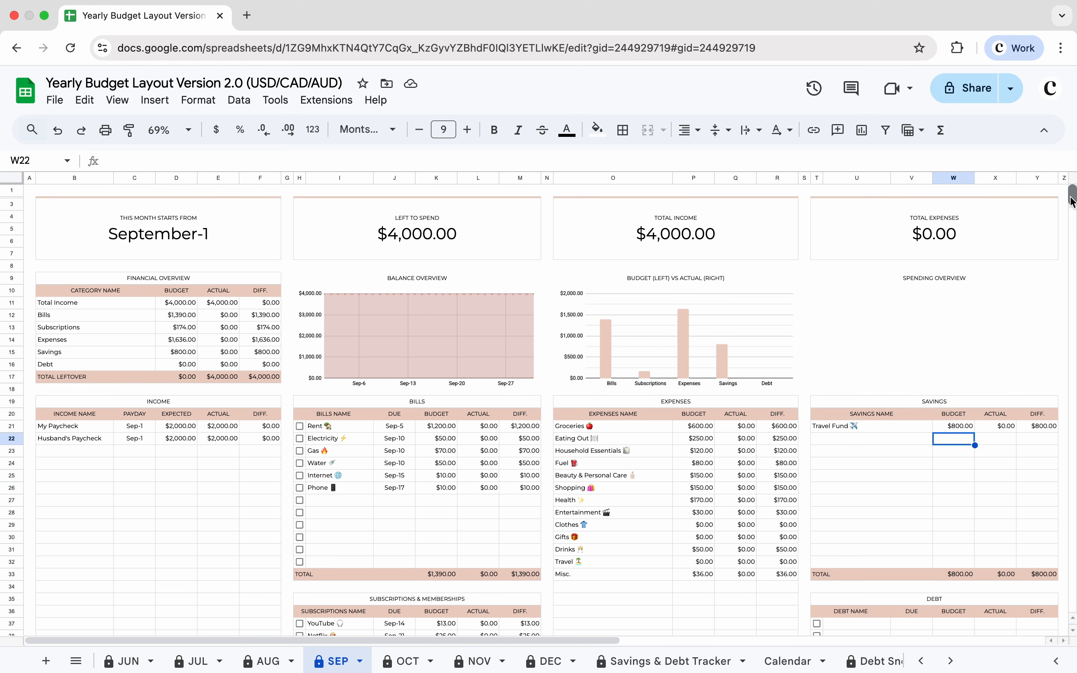
Step: Add a September transactions tracker entry dated Sep-1 with an amount of 800
left_click_drag(1072, 200, 1072, 209)
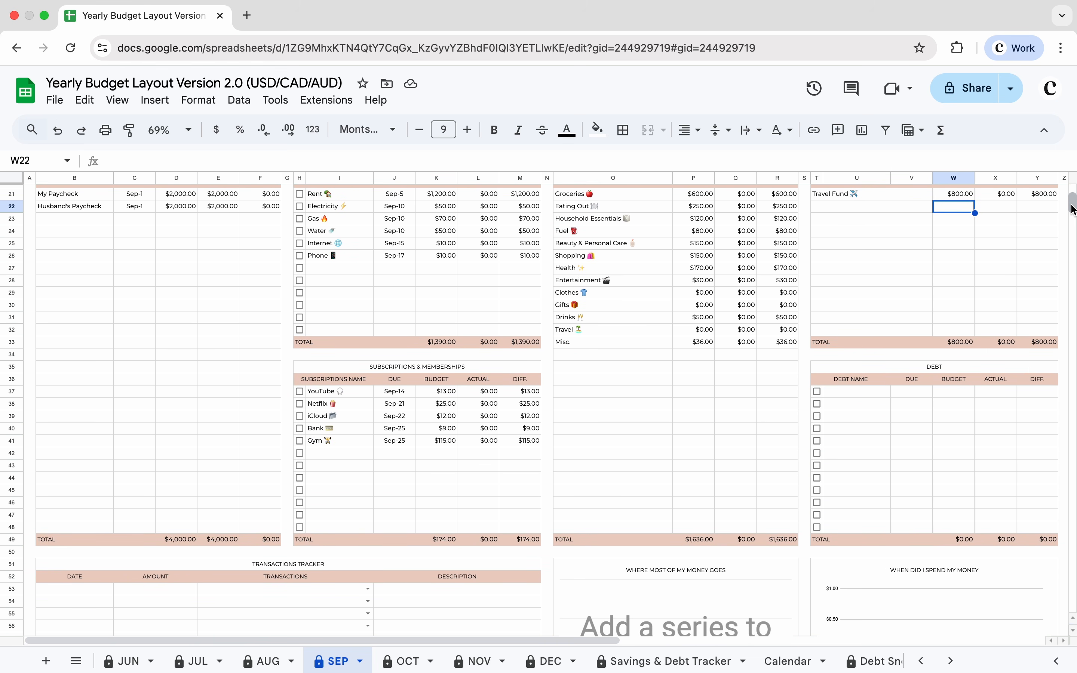
double_click(80, 591)
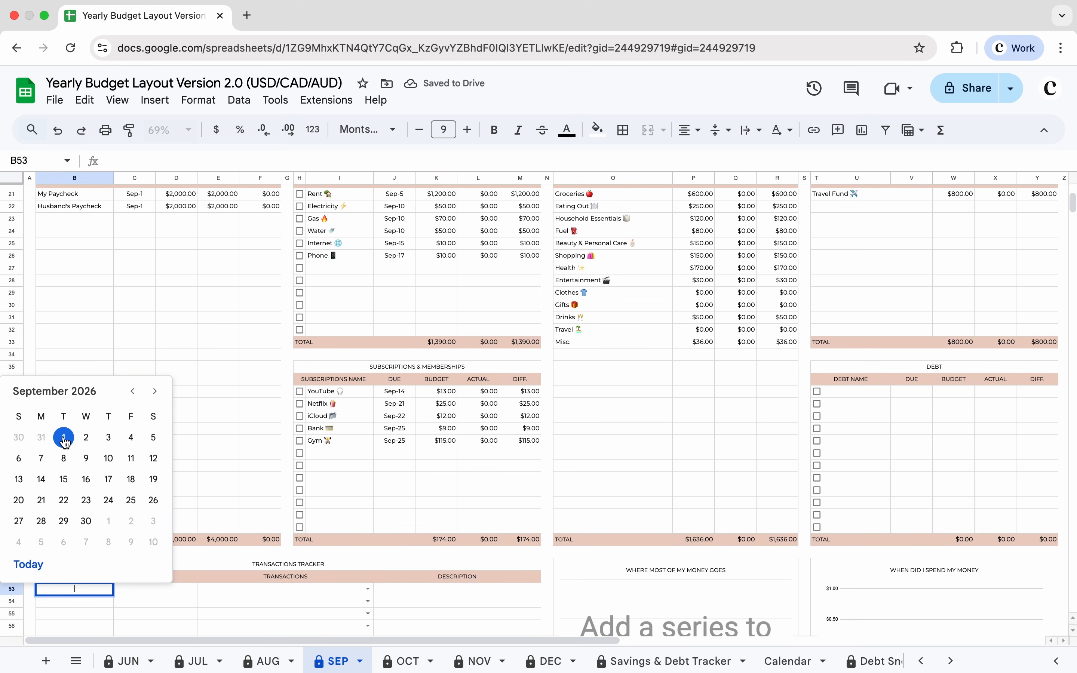
left_click(65, 439)
left_click(152, 590)
type("800")
Step: Assign the entry to Travel Fund and describe it as "Deposit to Travel Fund"
left_click(236, 596)
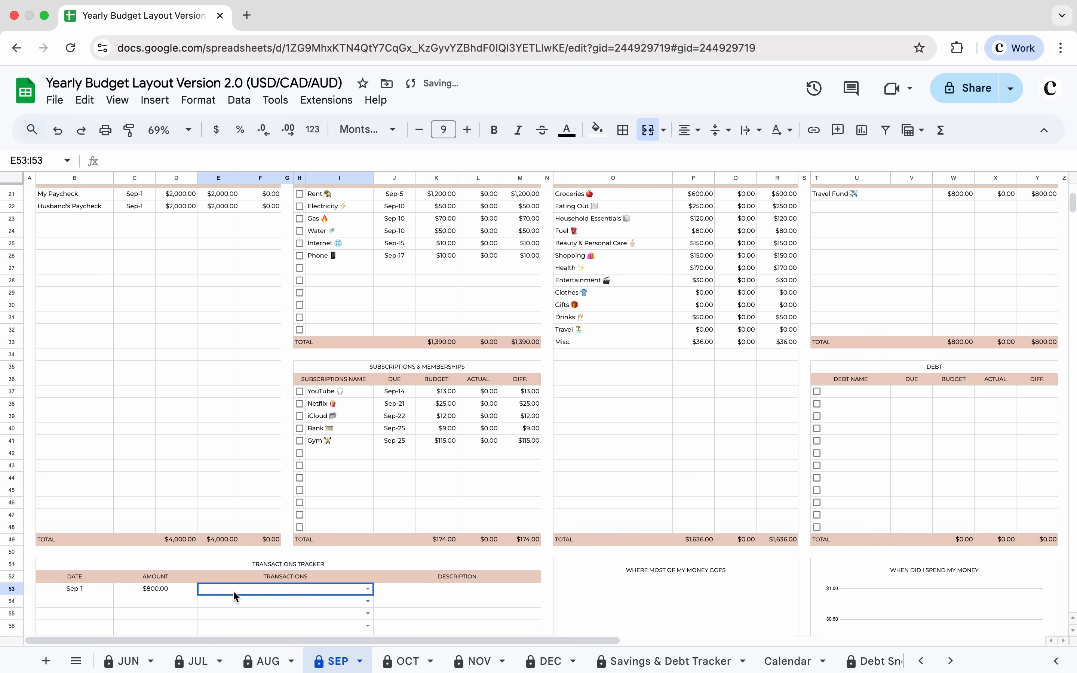
type("Tra")
left_click(223, 550)
left_click(391, 587)
type("Deposit to Tra")
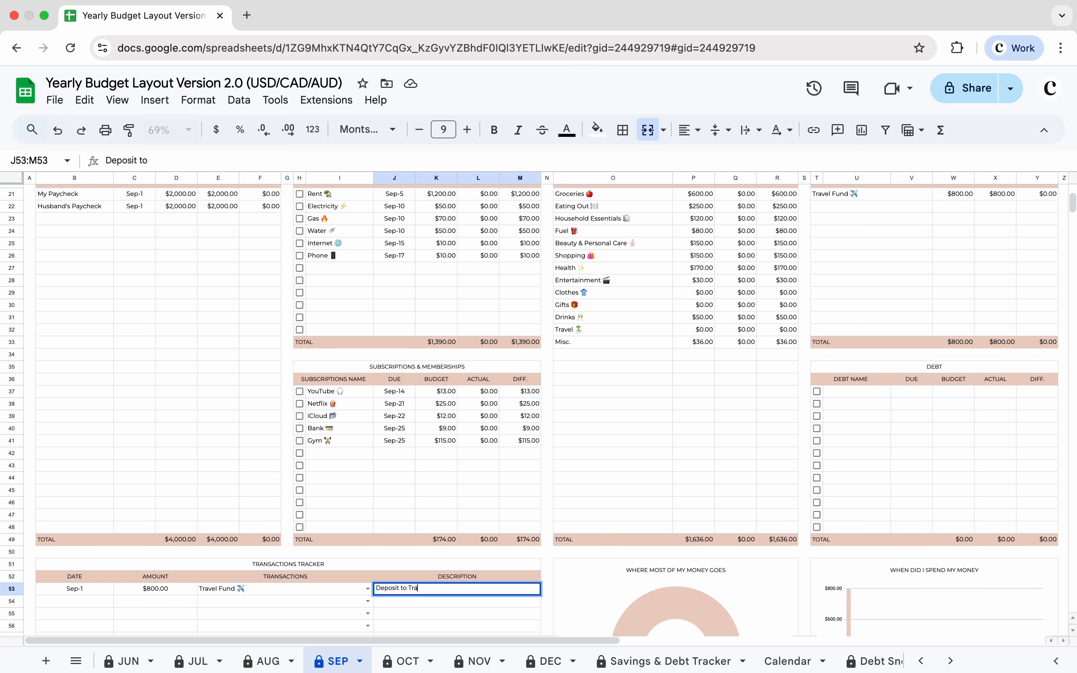
type("vel Fund")
left_click(438, 598)
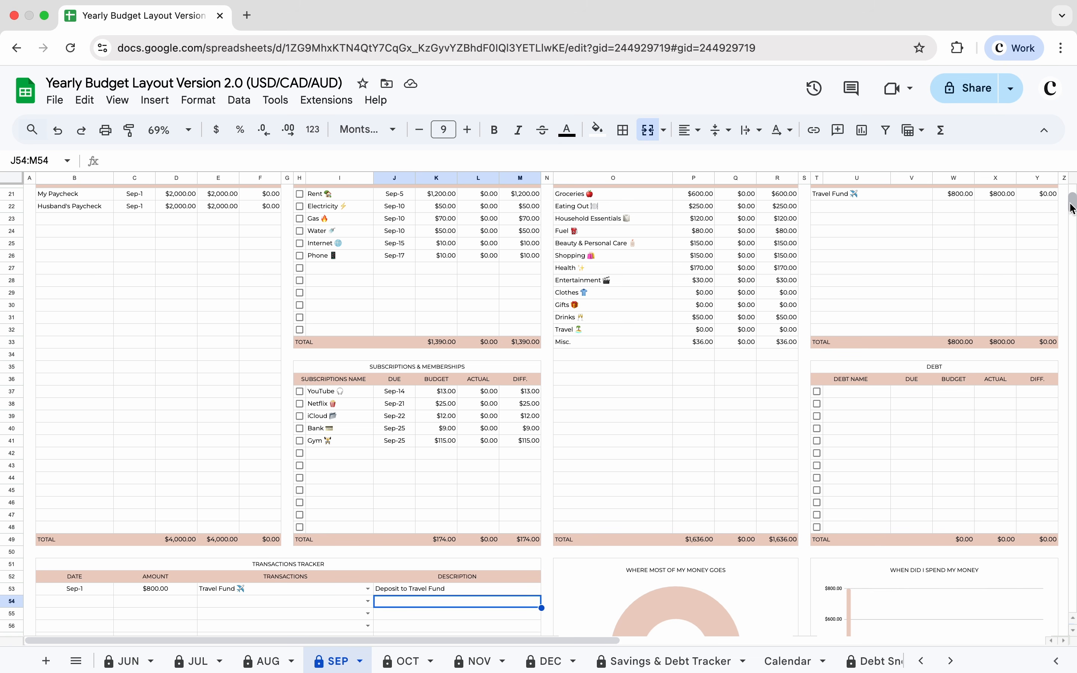
Step: Change the September Travel Fund savings budget to the formula =800-500
left_click_drag(1072, 209, 1072, 199)
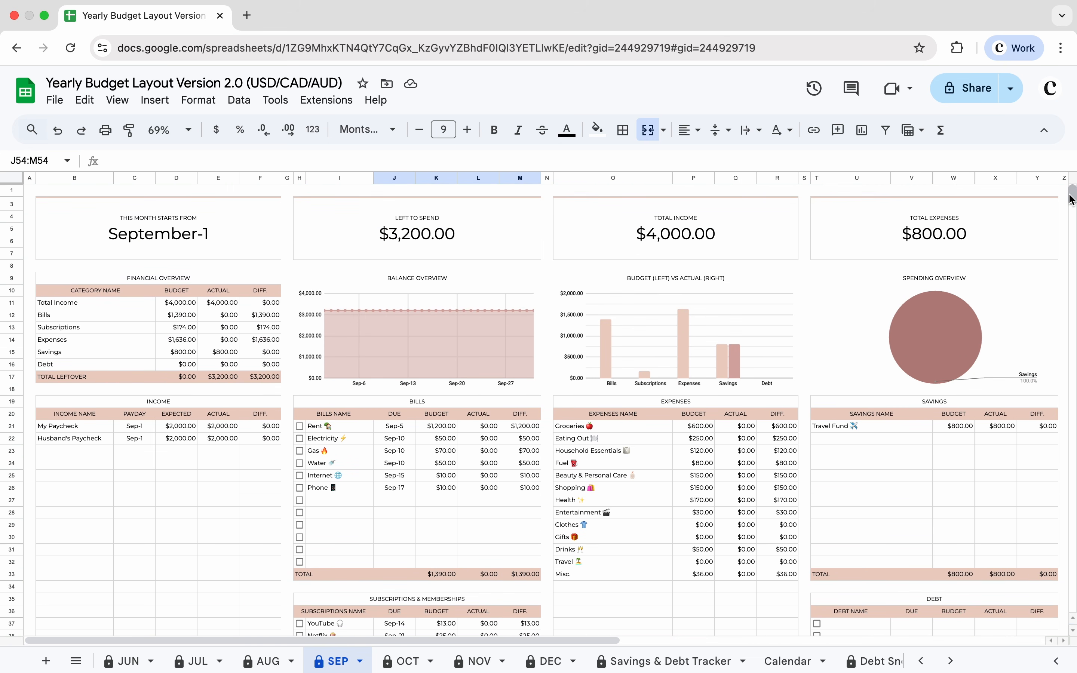
double_click(957, 428)
left_click(957, 425)
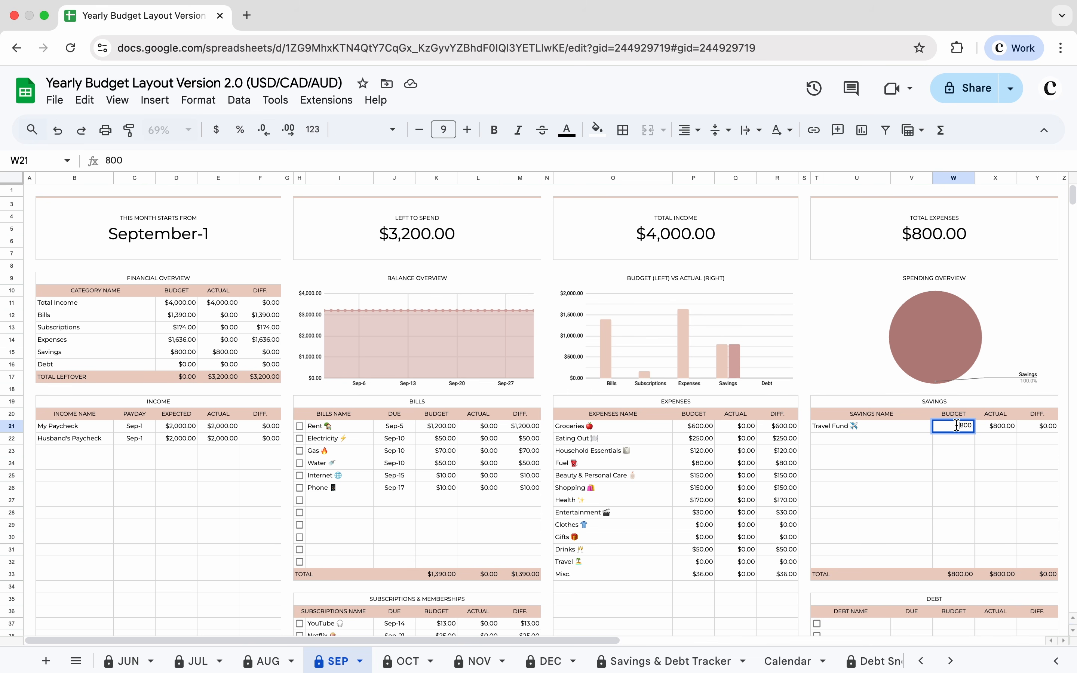
type("=800")
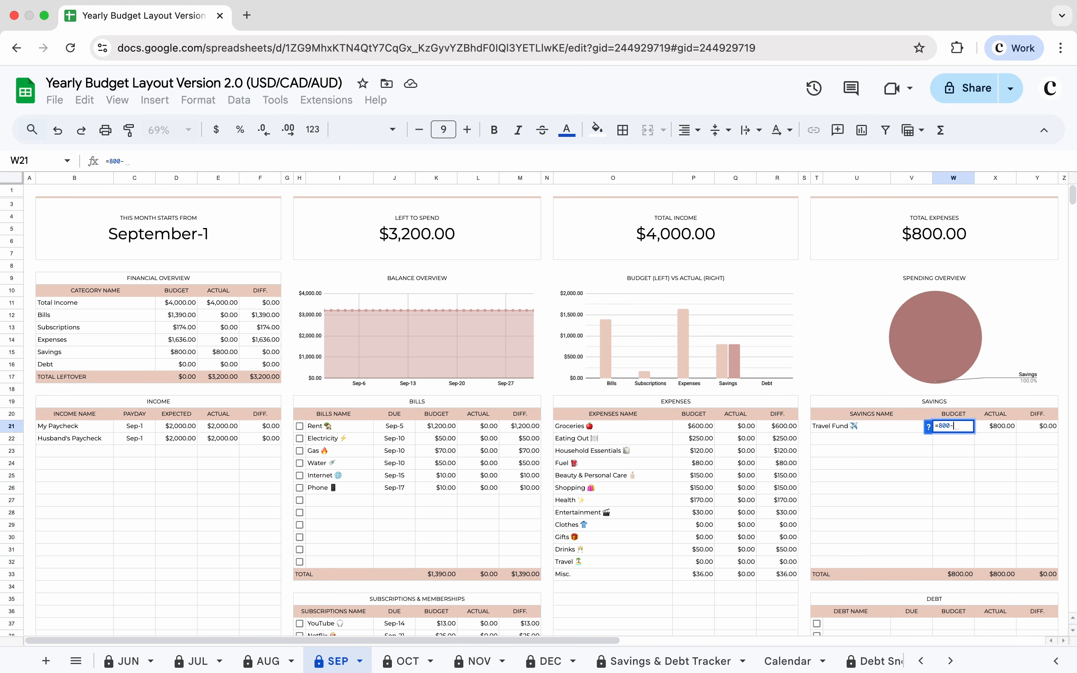
type("-500")
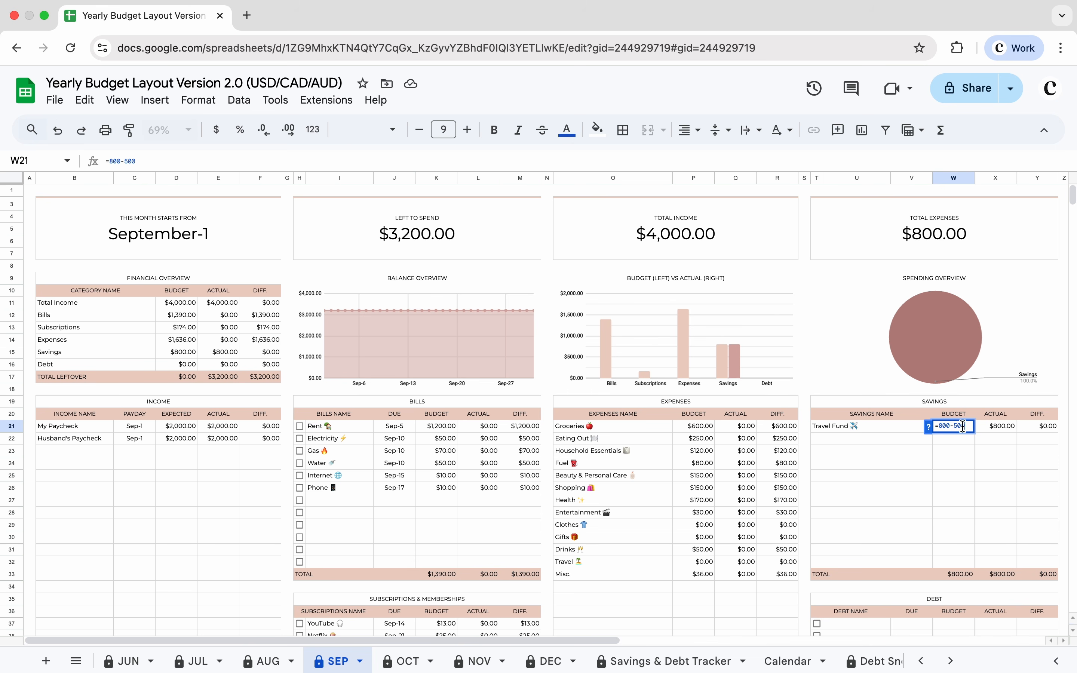
key("Return")
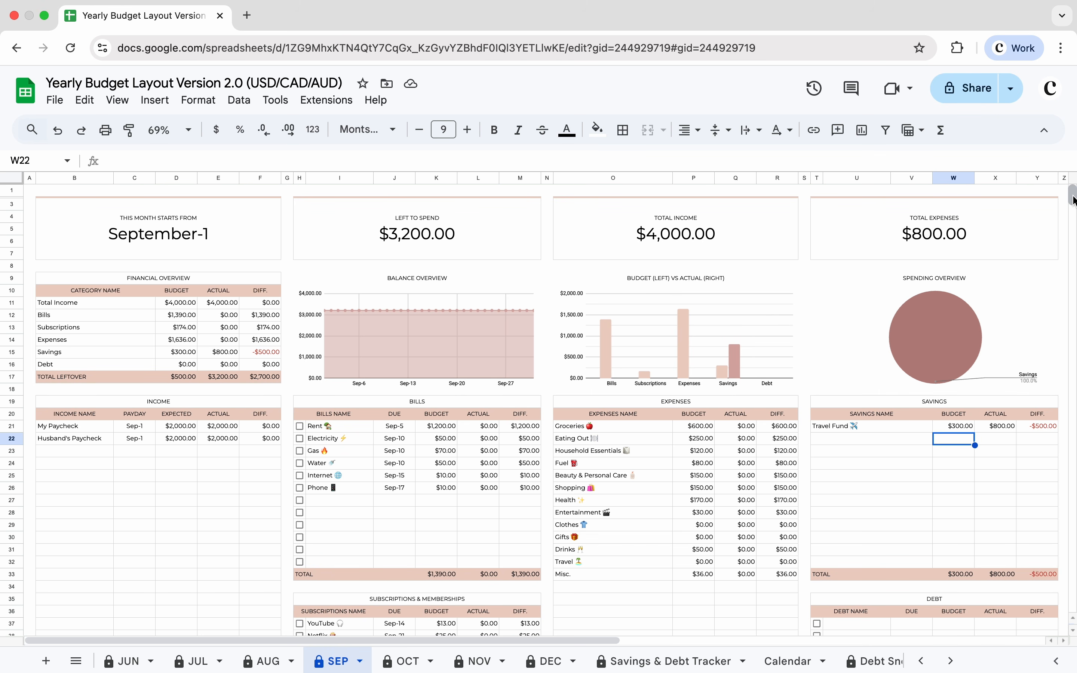
Step: Add a second transactions tracker entry dated Sep-2 with an amount of -$500
left_click_drag(1073, 199, 1072, 206)
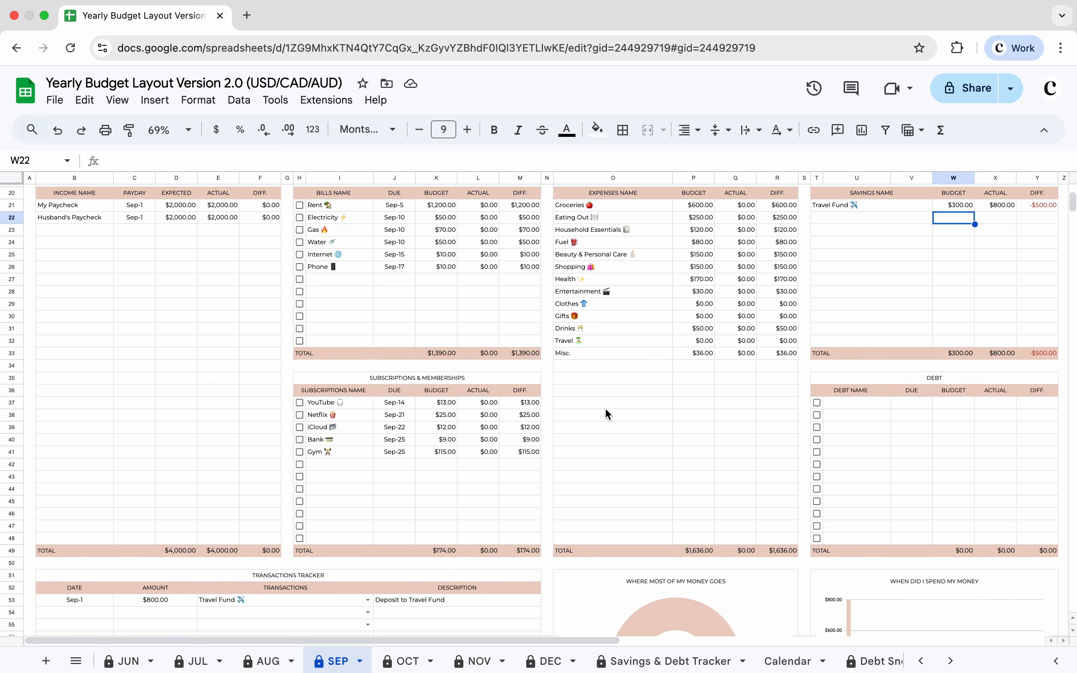
double_click(78, 610)
left_click(88, 462)
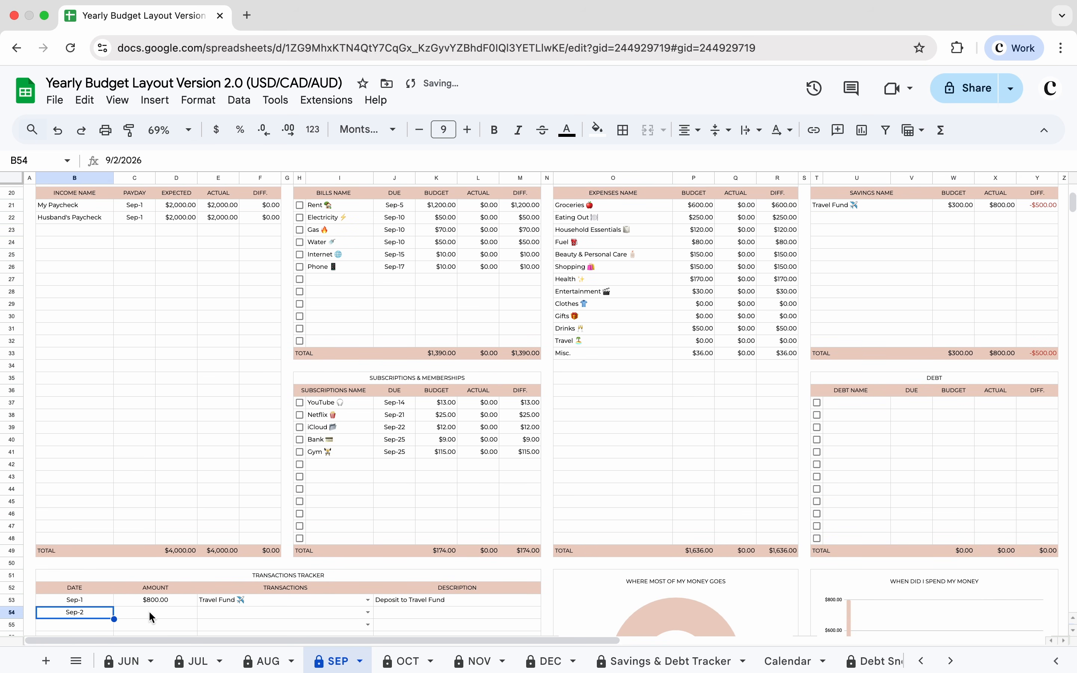
left_click(149, 612)
type("-$500")
Step: Assign the entry to Travel Fund and describe it as "Withdrawal from Travel Fund"
left_click(216, 612)
type("tr")
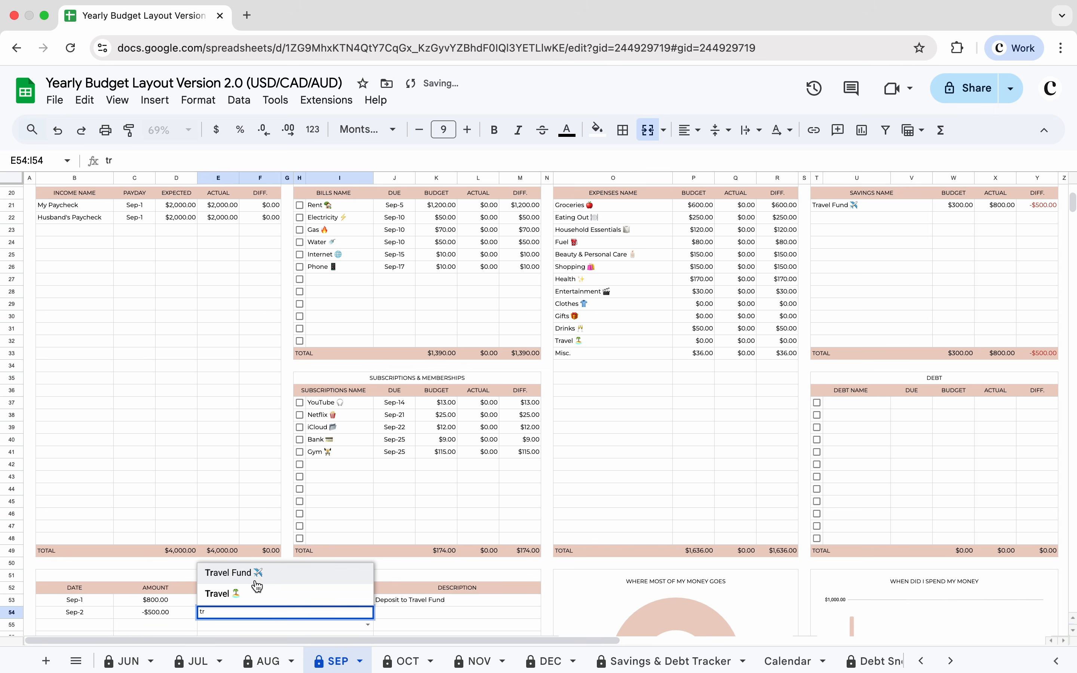
left_click(262, 578)
left_click(394, 611)
type("Withdrawal")
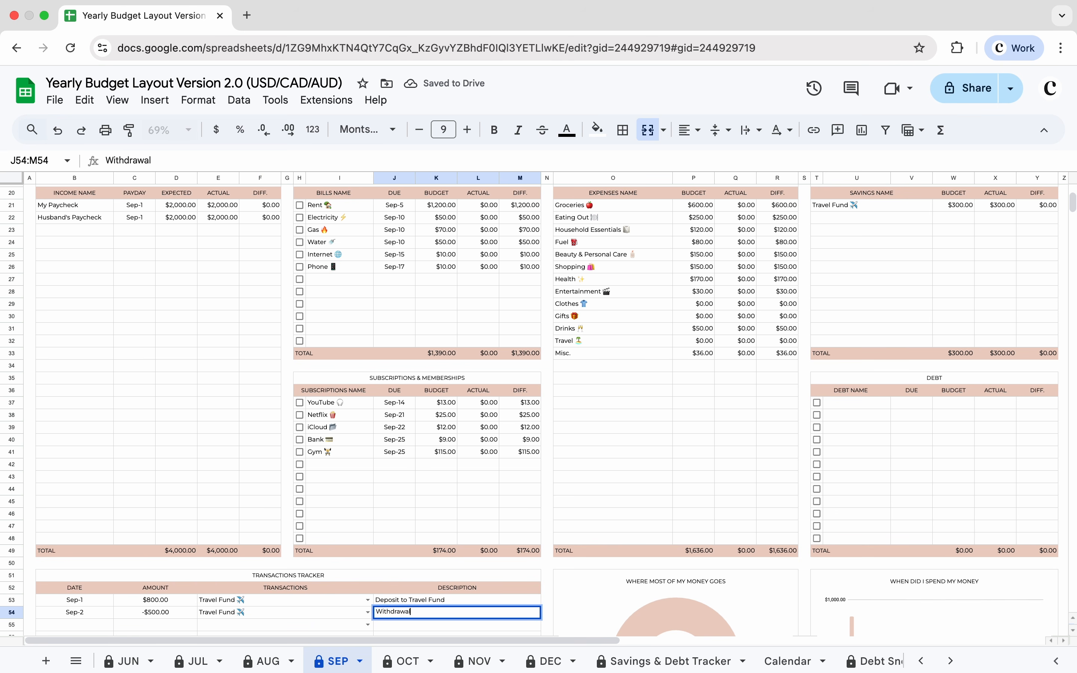
type(" from Travel Fund")
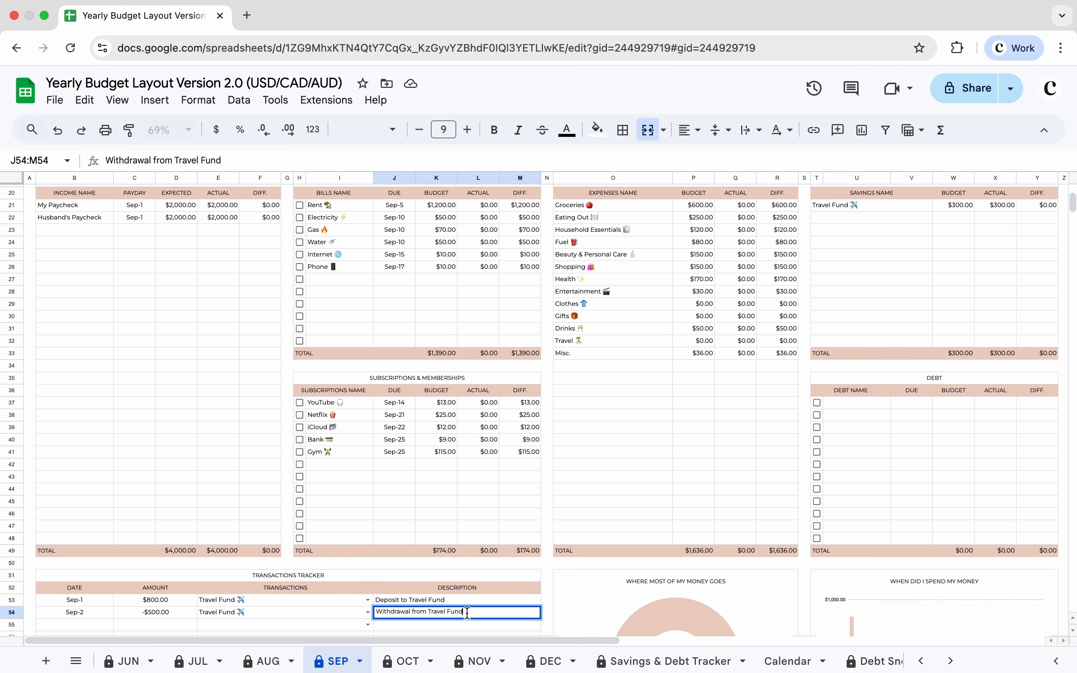
key("Return")
Step: Set the Travel expense budget in the September expenses table to 500
scroll(167, 364, "up", 5)
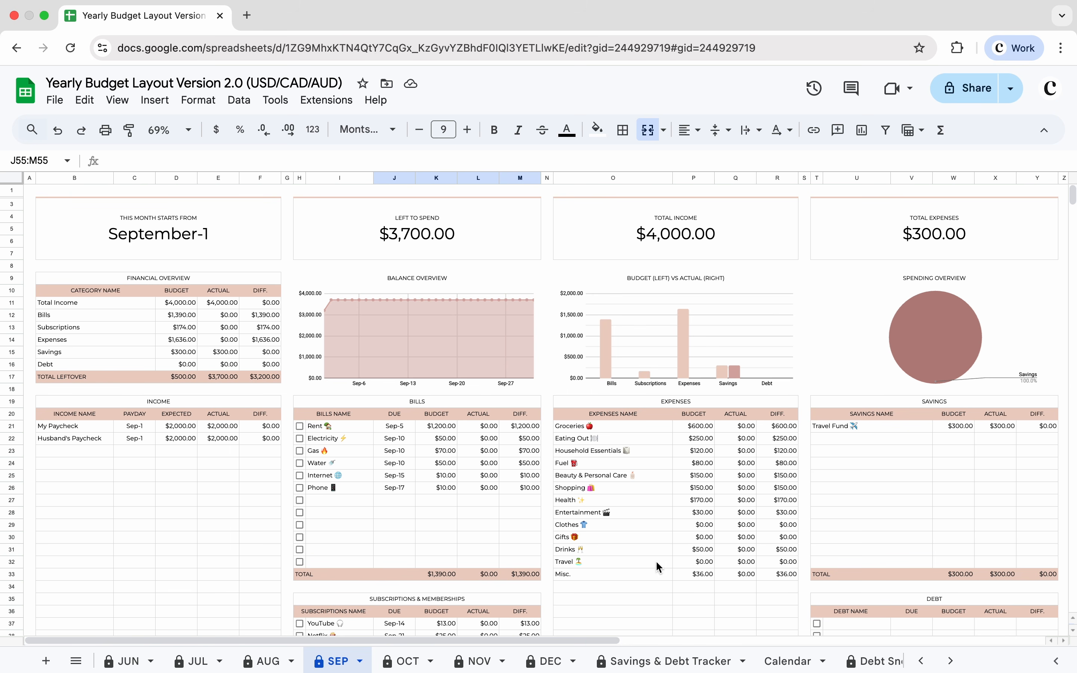
left_click(691, 562)
type("500")
key("Return")
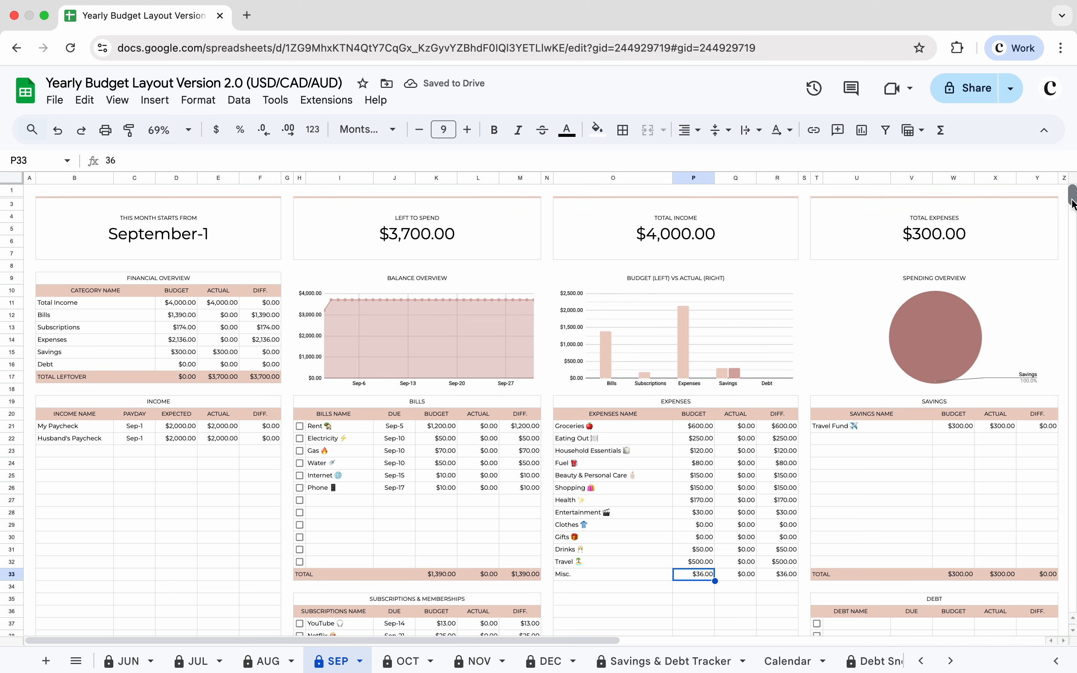
Step: Add a third transactions tracker entry dated Sep-2 with an amount of 500
scroll(434, 438, "down", 5)
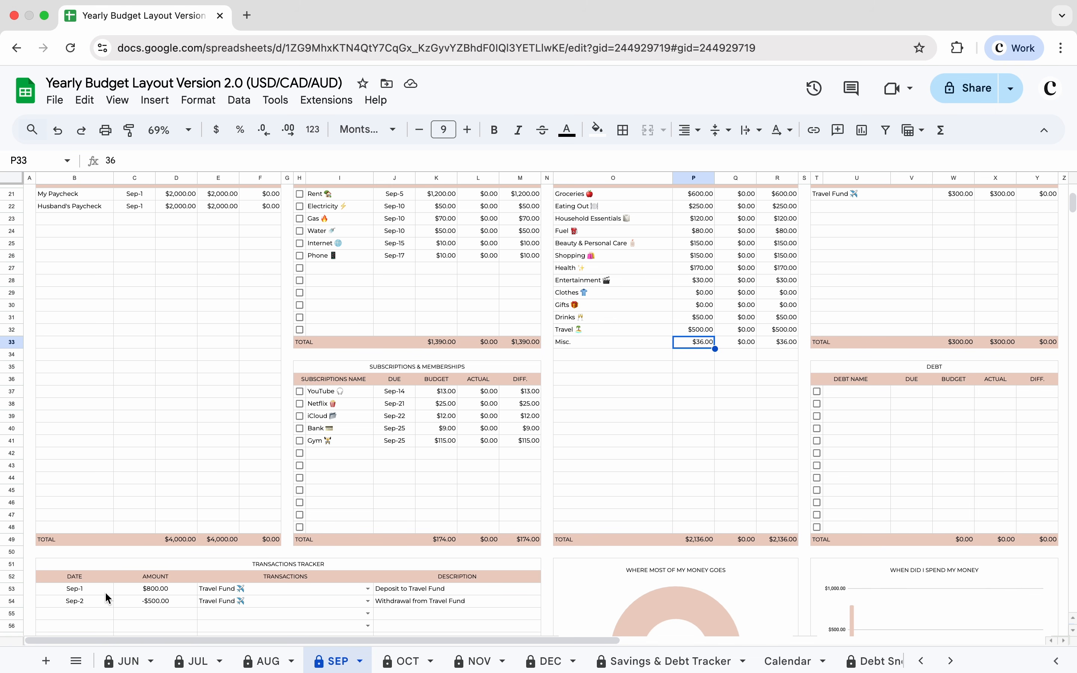
double_click(87, 619)
left_click(93, 470)
left_click(159, 613)
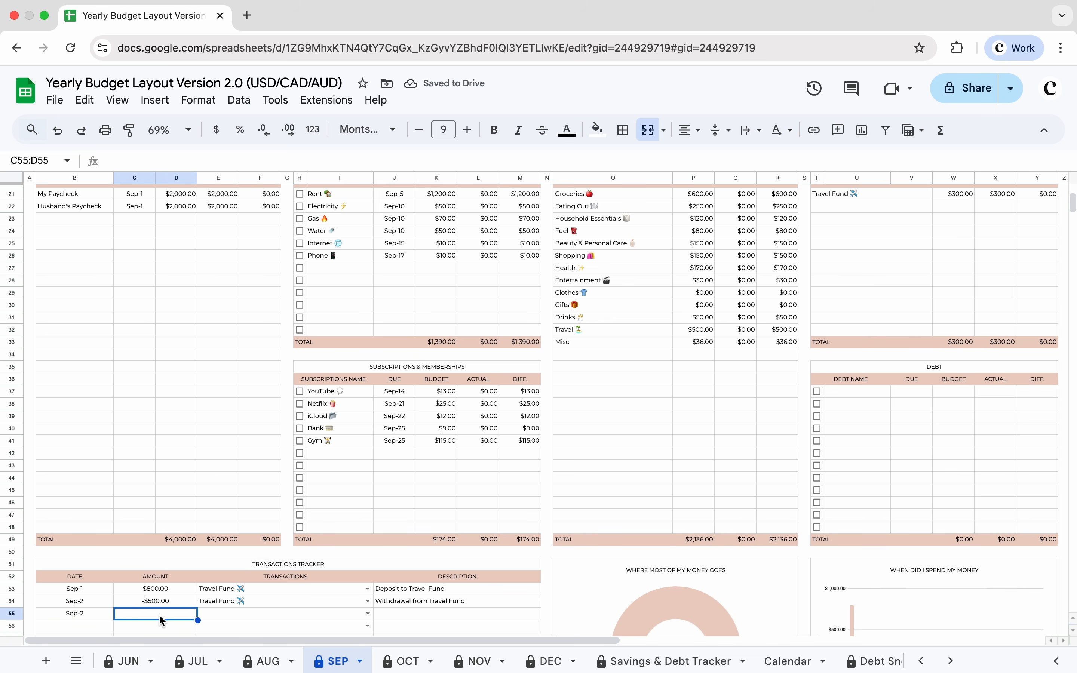
type("500")
Step: Assign the third entry to Travel and describe it as "Plane Tickets"
left_click(219, 613)
type("tr")
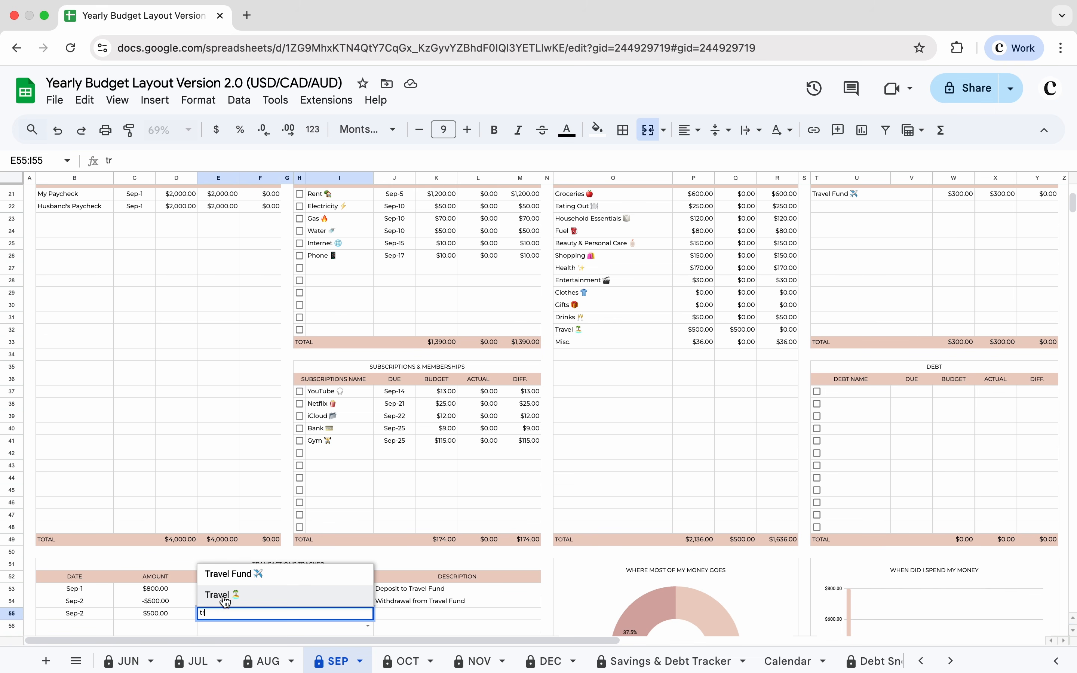
left_click(223, 596)
left_click(386, 612)
type("Plane Tickets")
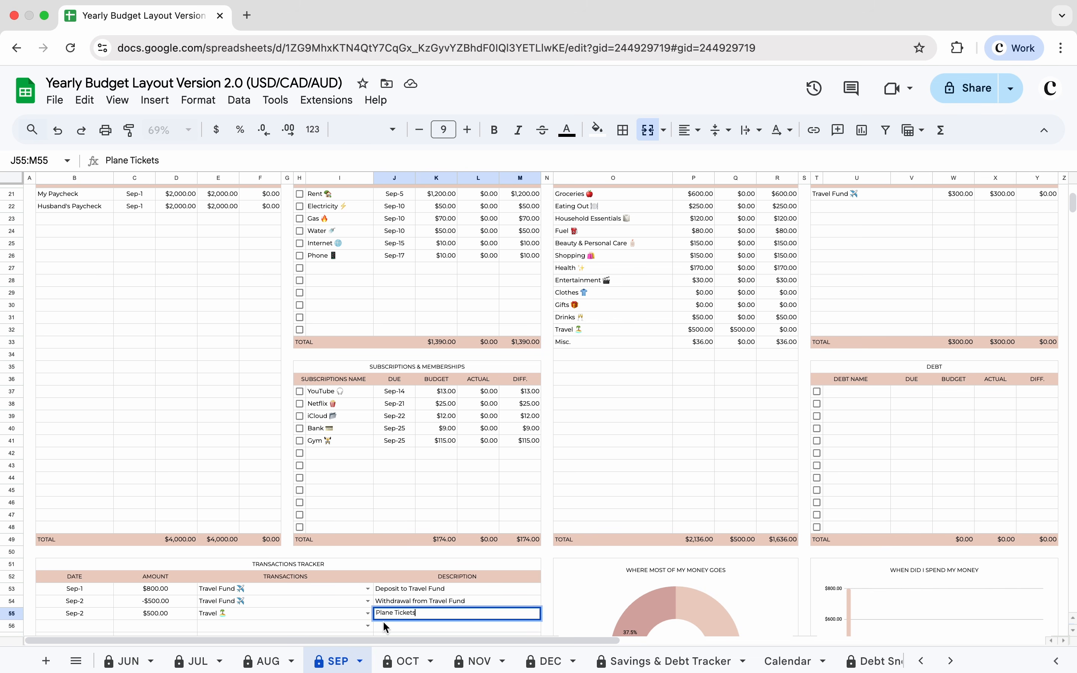
key("Return")
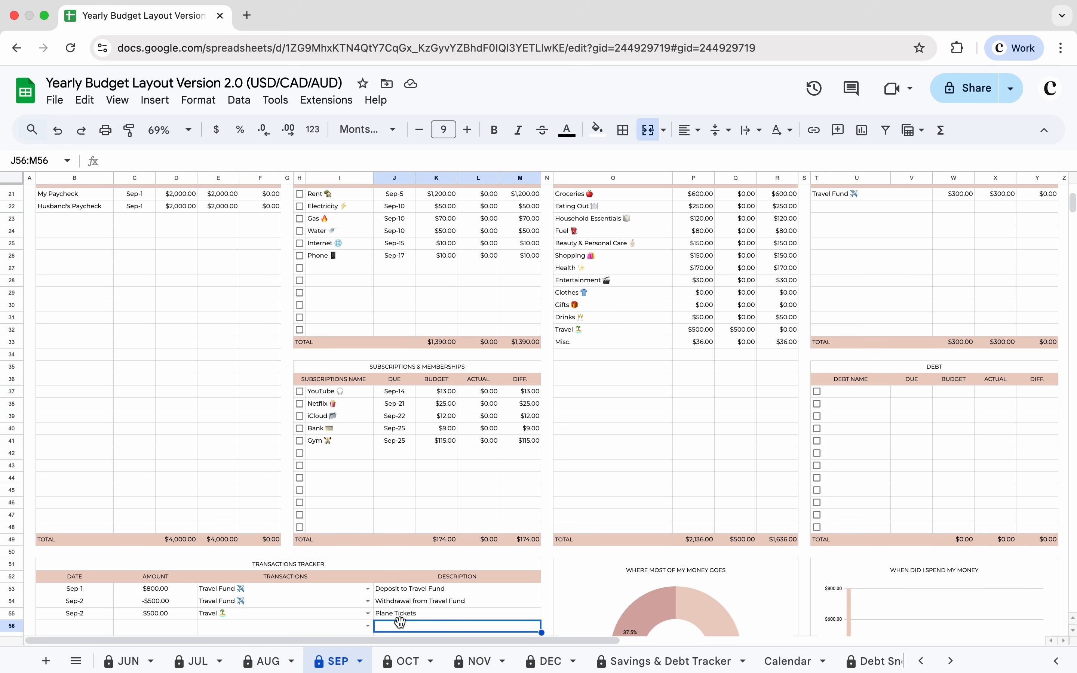
Step: Open the Savings & Debt Tracker sheet to review the Travel Fund progress
left_click_drag(1072, 202, 1071, 191)
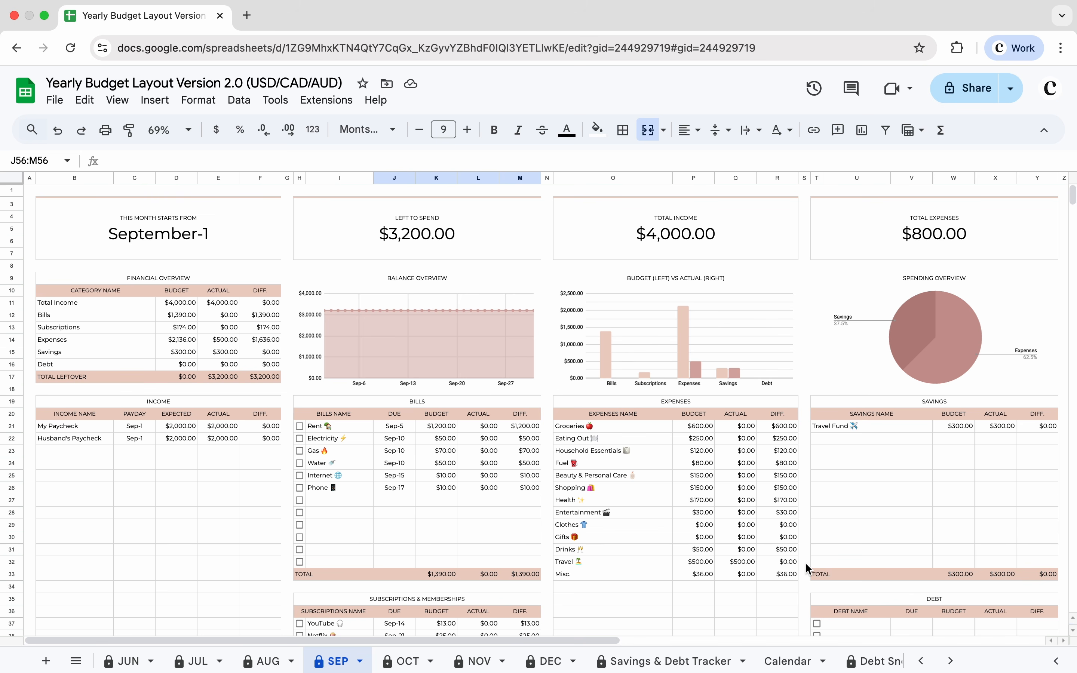
left_click(30, 192)
left_click(642, 666)
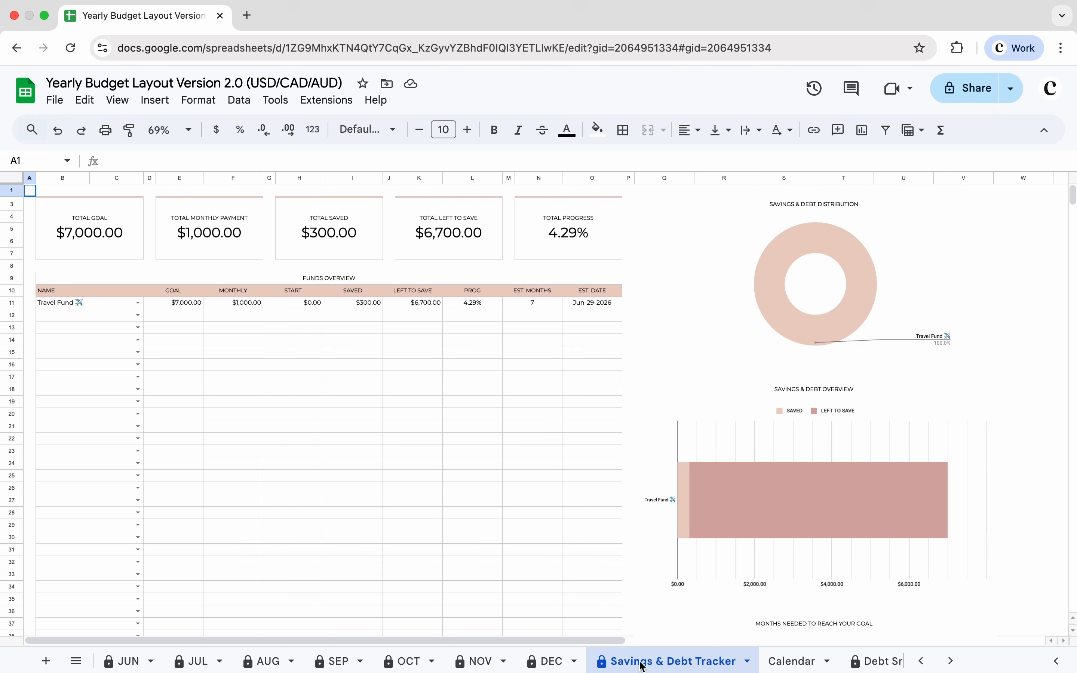